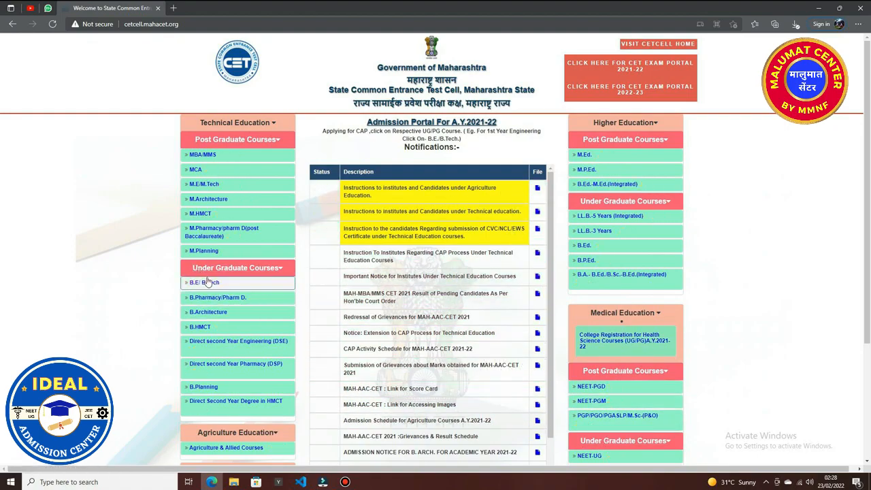
Open the 2022-23 CET Exam Portal and follow the MHT-CET 2022 registration link.
left_click(626, 94)
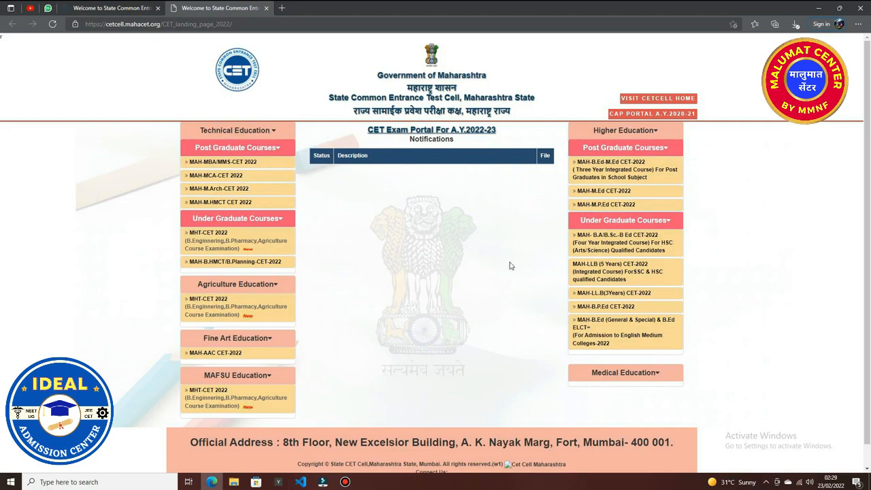
left_click(234, 312)
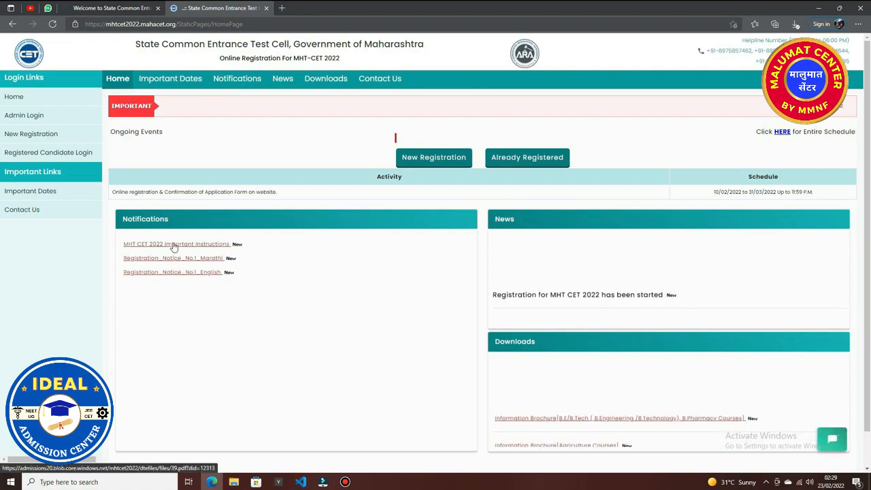
Start a new registration, review the fee and one-mobile/e-mail rules, and accept the prerequisites.
left_click(434, 158)
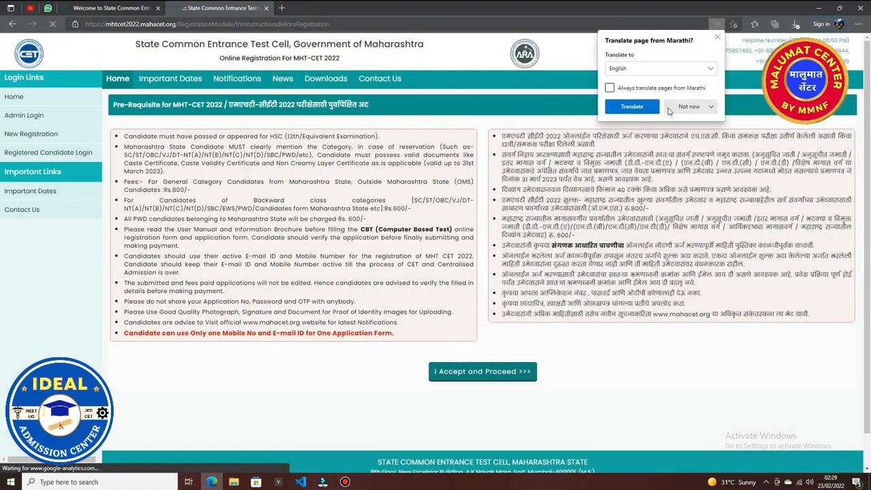
left_click(717, 37)
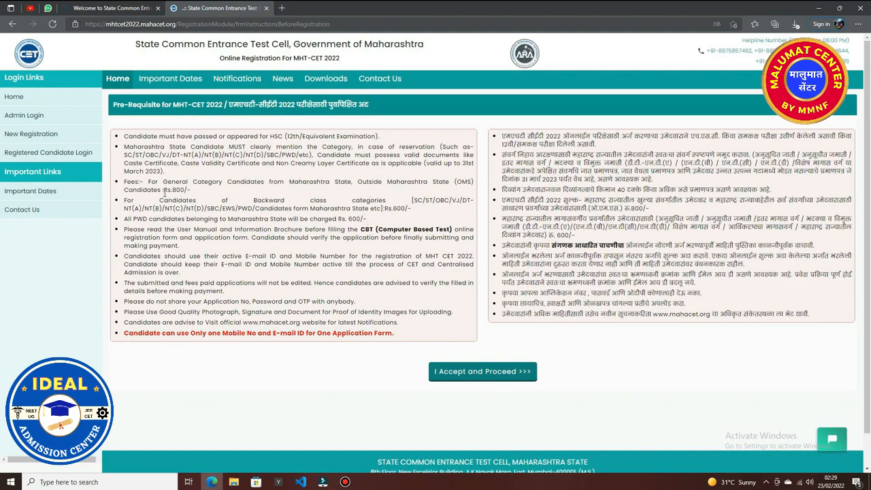
left_click_drag(175, 191, 192, 192)
left_click_drag(336, 219, 366, 221)
left_click_drag(125, 333, 396, 340)
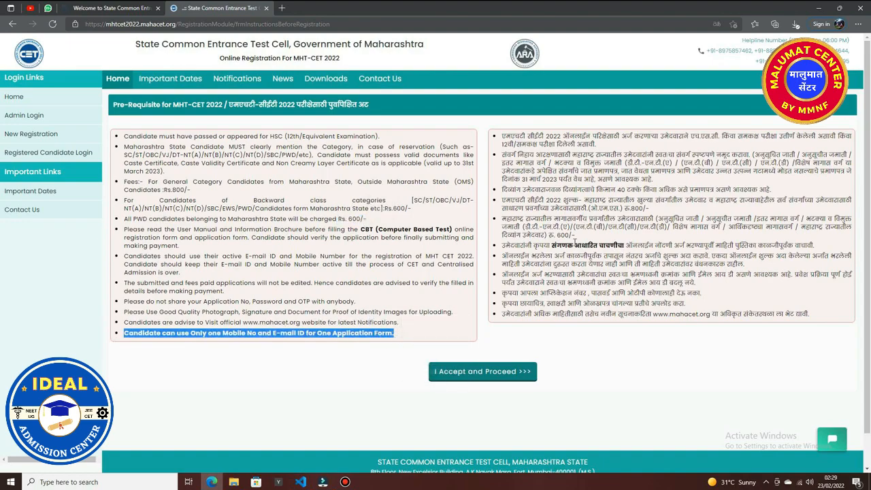
left_click(508, 368)
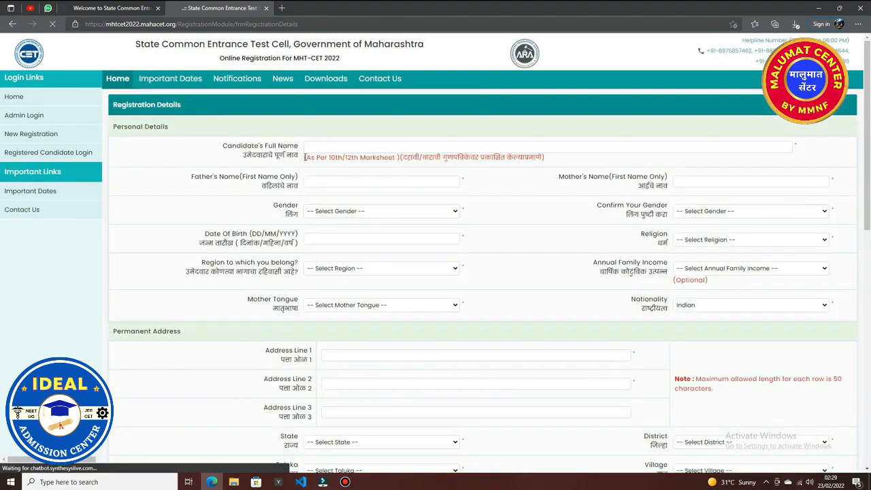
Enter the candidate's full name as printed on the marksheet.
left_click_drag(306, 158, 538, 163)
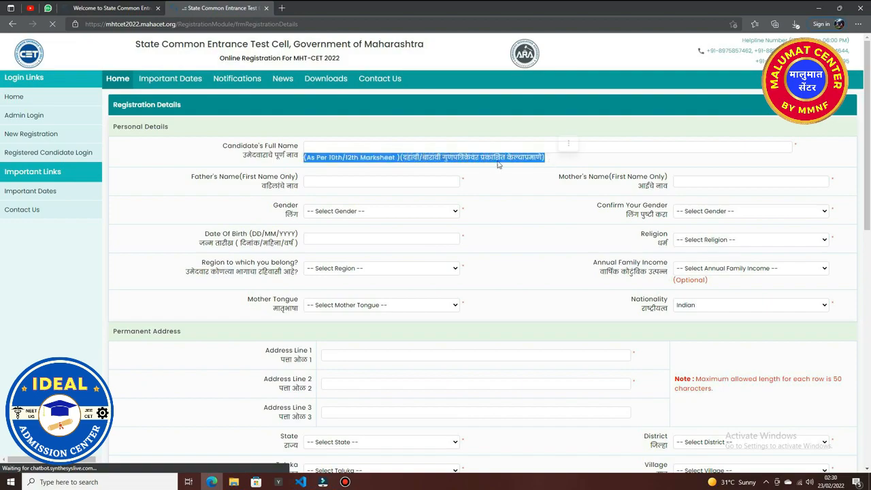
left_click(368, 147)
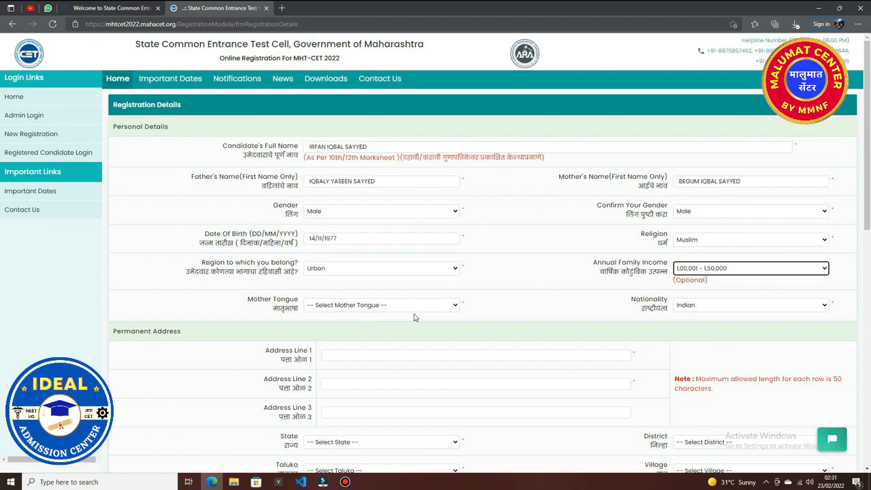
Set the mother tongue to Urdu and keep the nationality as Indian, dismissing the alert.
left_click(416, 309)
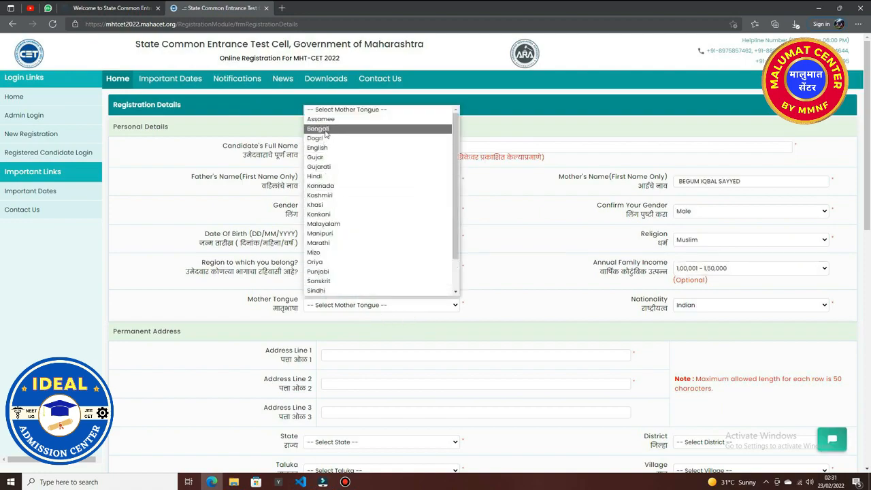
scroll(324, 270, "down", 2)
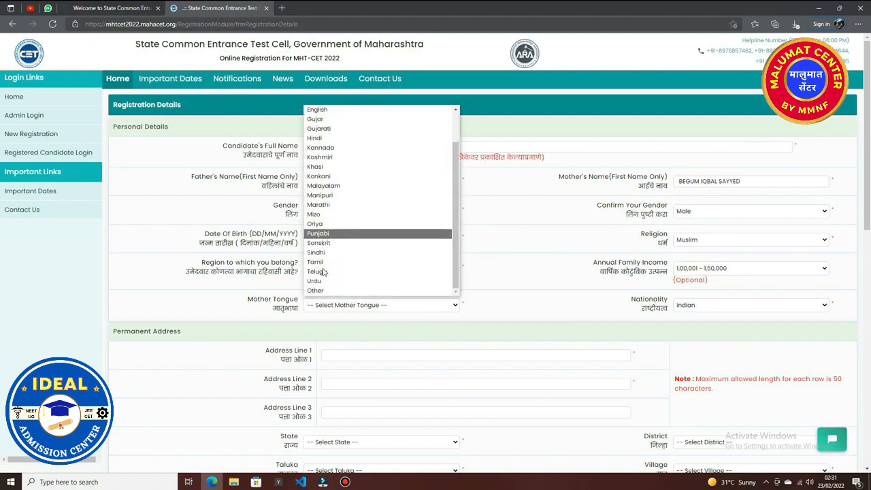
left_click(326, 280)
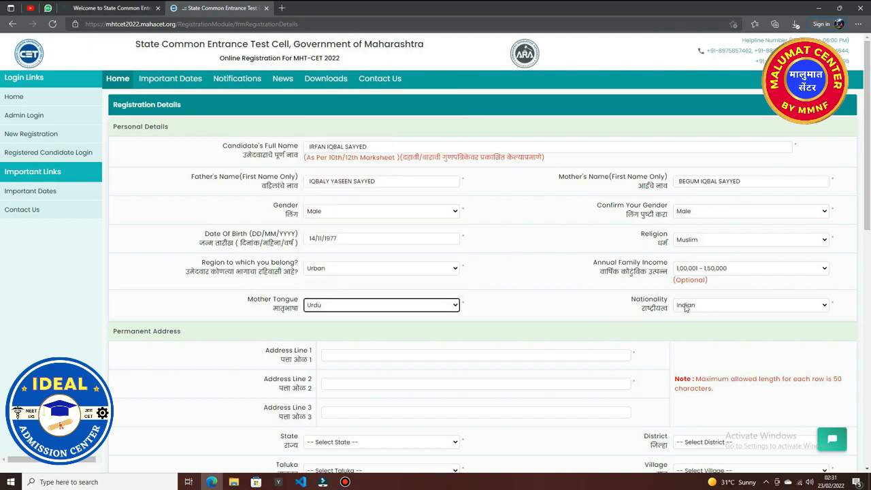
left_click(777, 307)
scroll(727, 299, "down", 1)
left_click(690, 292)
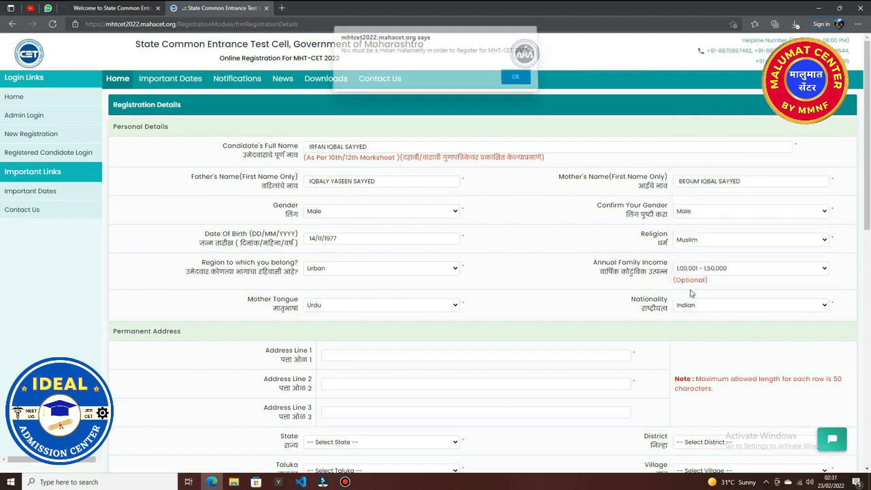
left_click(513, 83)
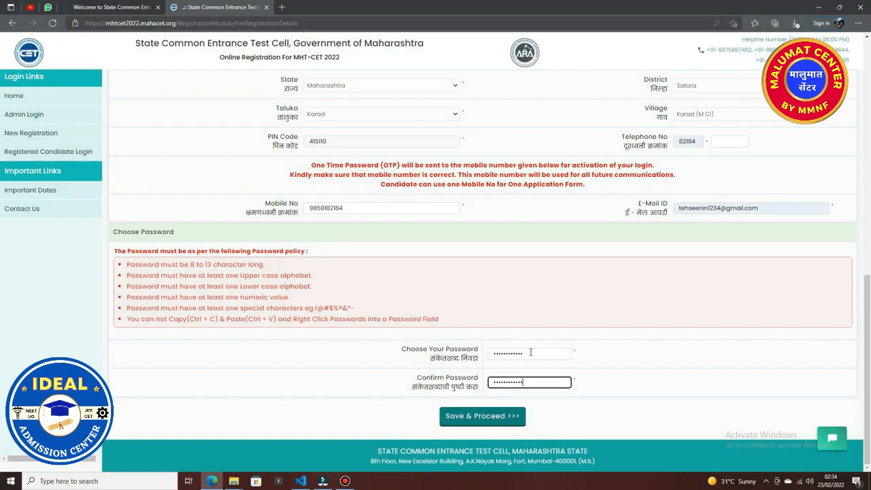
Save the registration, verify it with the OTP, and proceed to the application form.
left_click(471, 422)
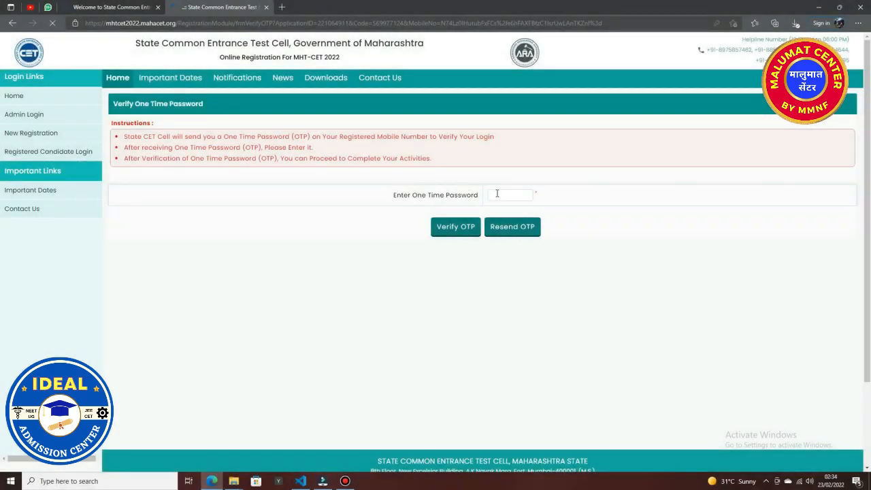
left_click(497, 194)
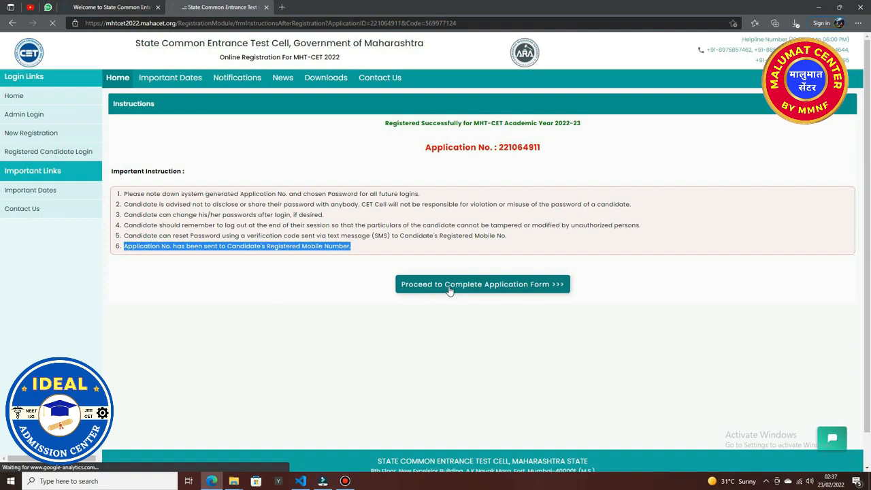
left_click(449, 285)
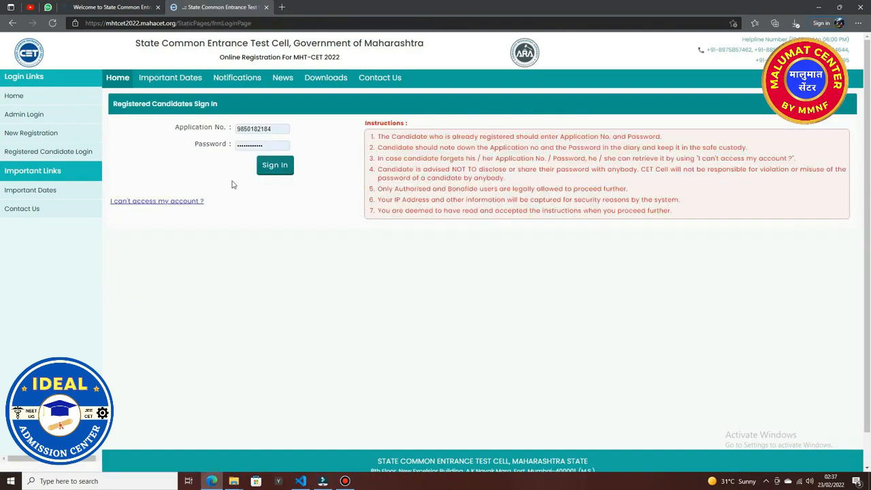
Sign in with the saved application login, save the password, and open Step 2 Domicile and Category.
left_click(274, 169)
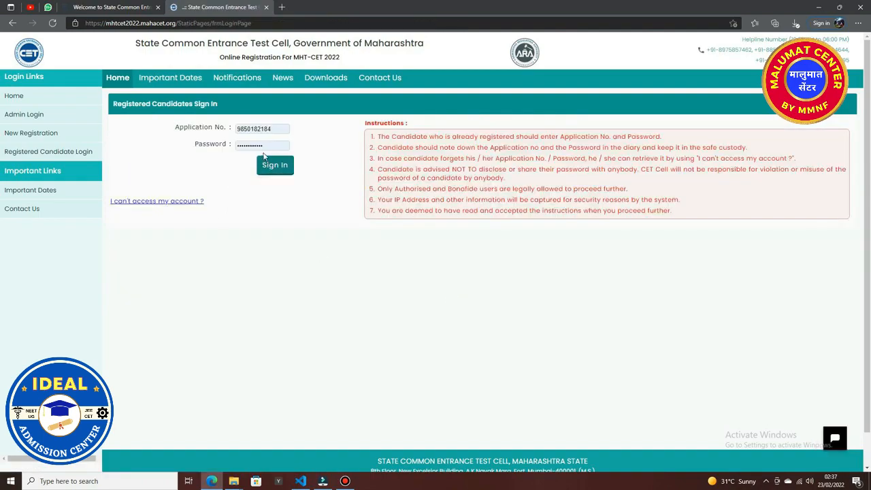
left_click(274, 166)
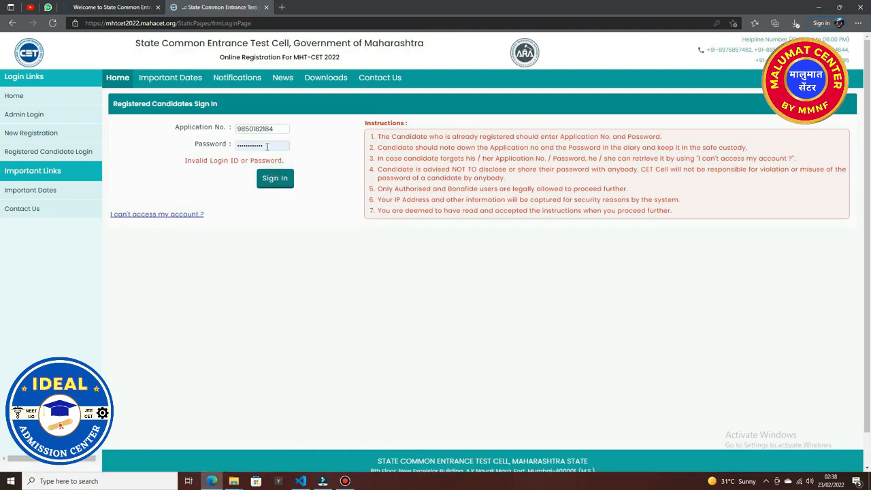
left_click(261, 129)
left_click(266, 181)
left_click(265, 181)
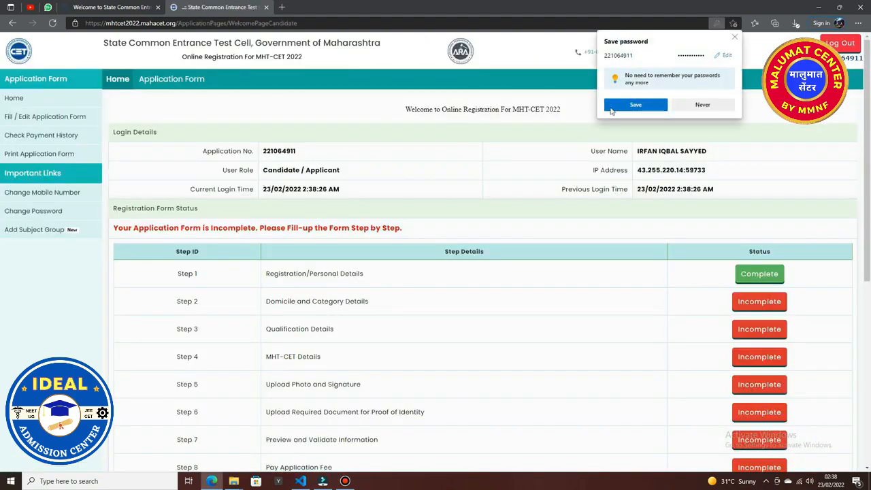
left_click(647, 106)
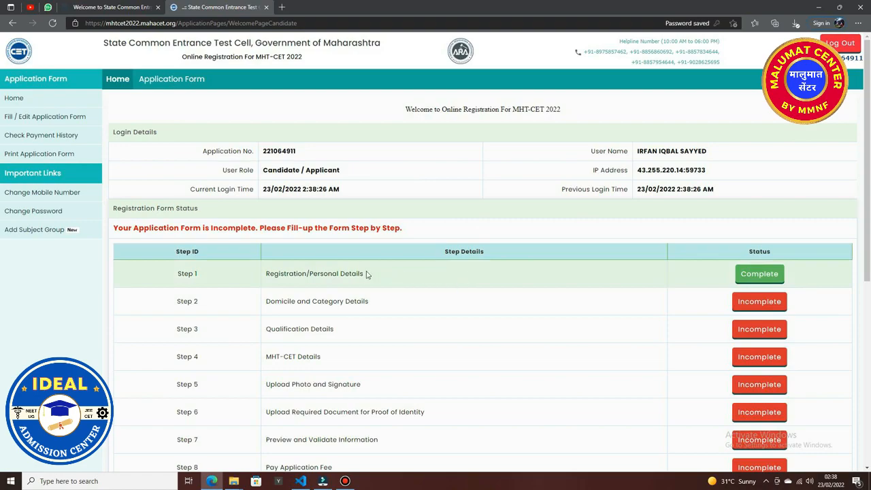
scroll(357, 310, "down", 2)
left_click(733, 175)
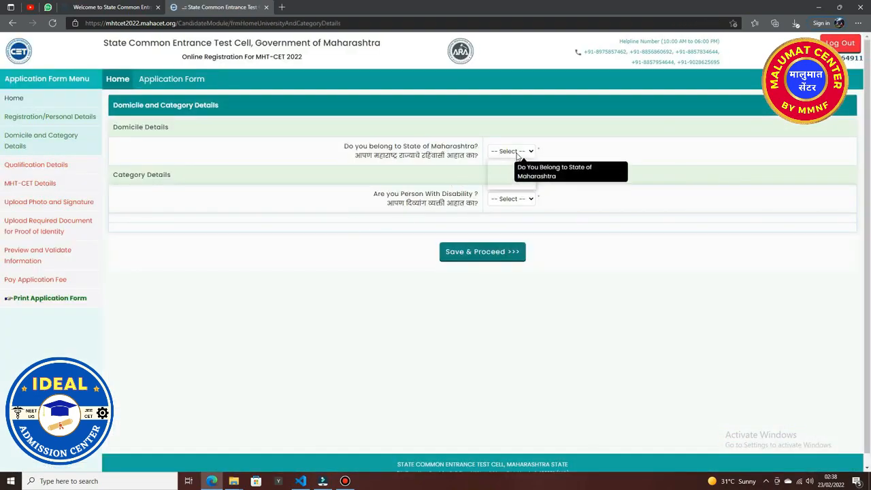
Answer Yes for Maharashtra domicile and choose OBC as the category, after briefly trying Open.
left_click(507, 174)
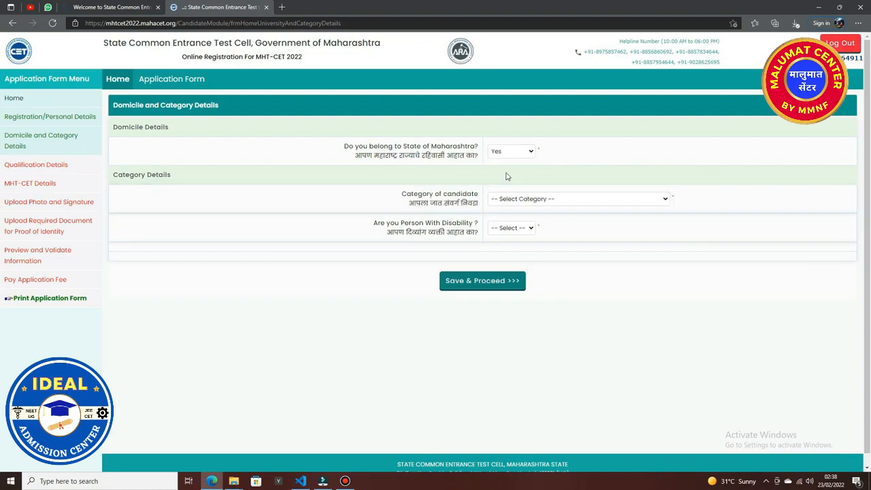
left_click(566, 198)
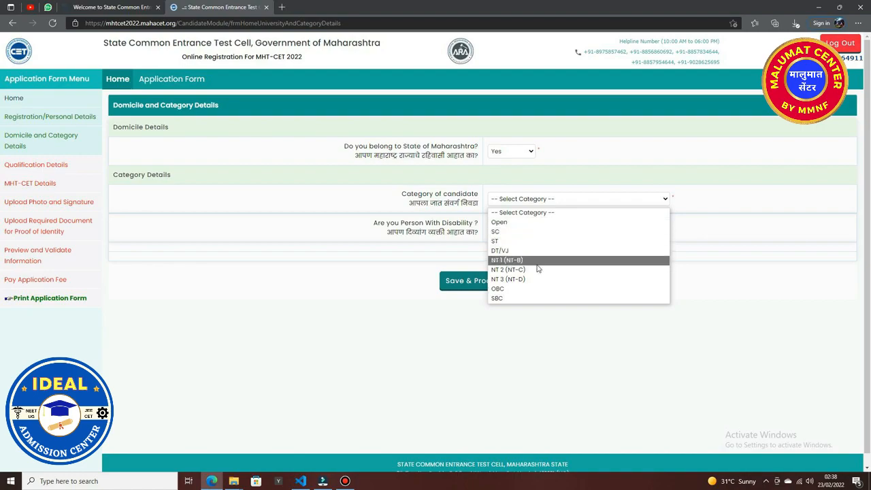
left_click(528, 288)
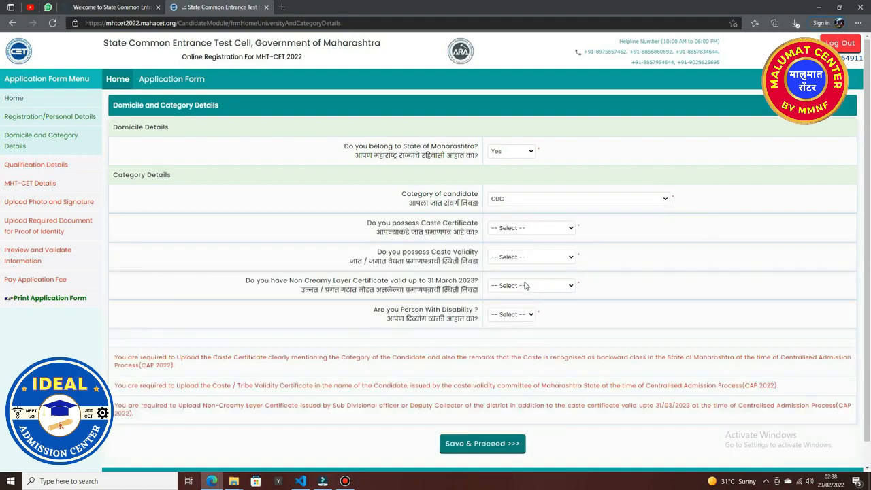
left_click_drag(368, 223, 479, 293)
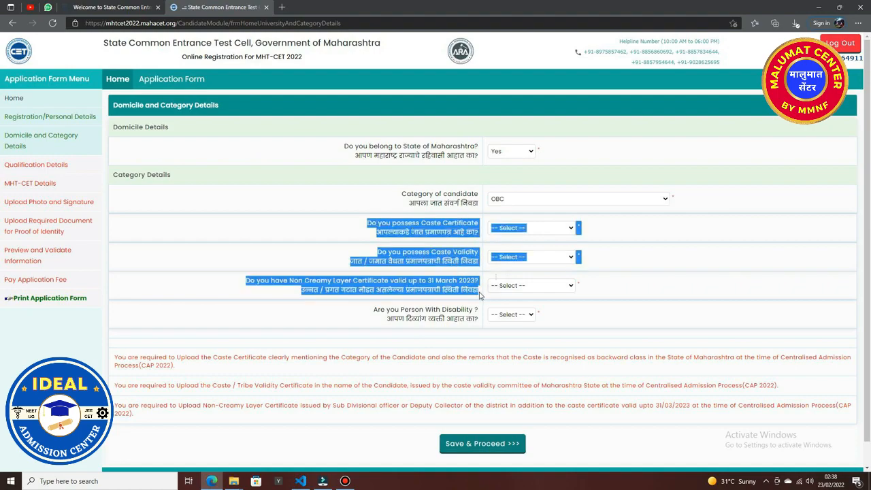
left_click(563, 199)
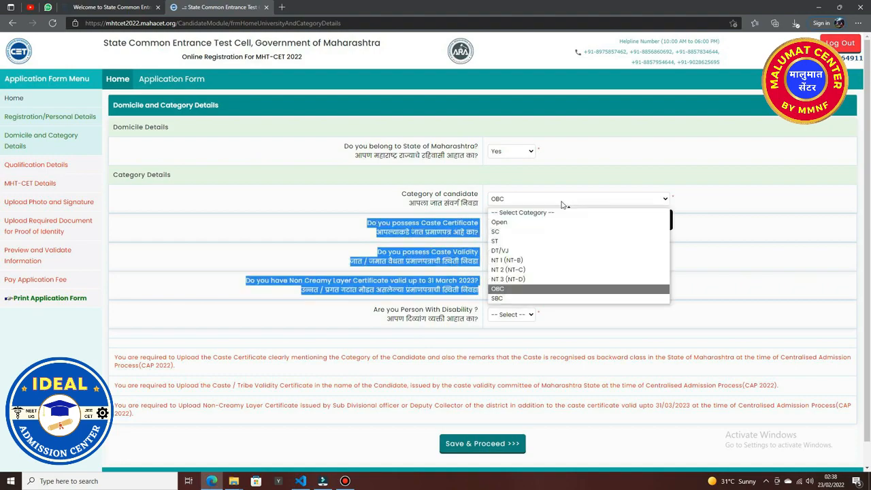
left_click(517, 222)
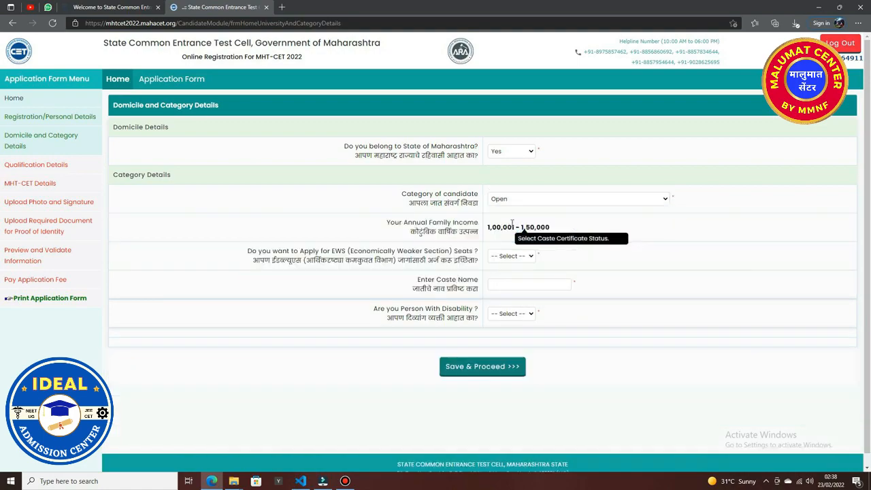
left_click(546, 200)
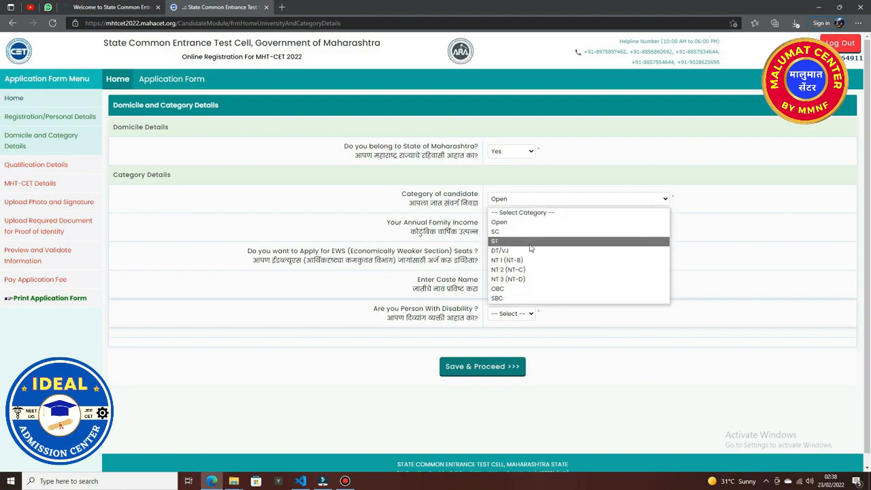
left_click(512, 289)
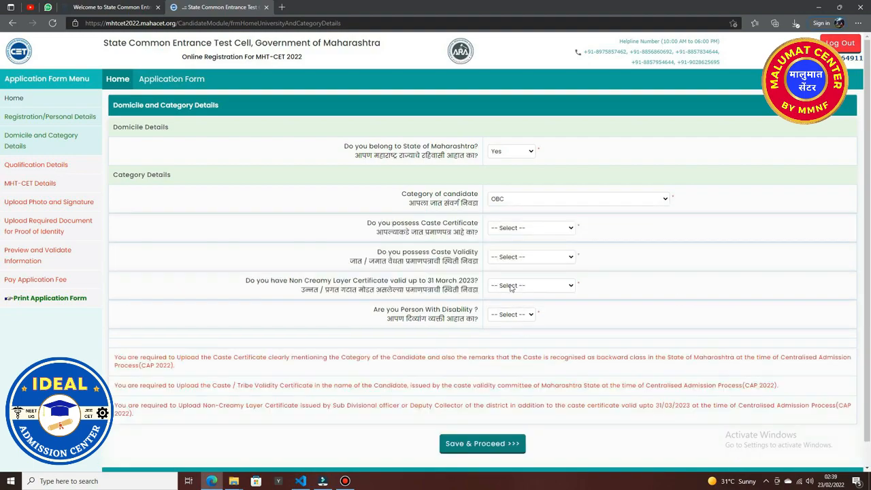
Switch the caste certificate status from Available to Not Applied and read the certificate notes.
left_click(538, 230)
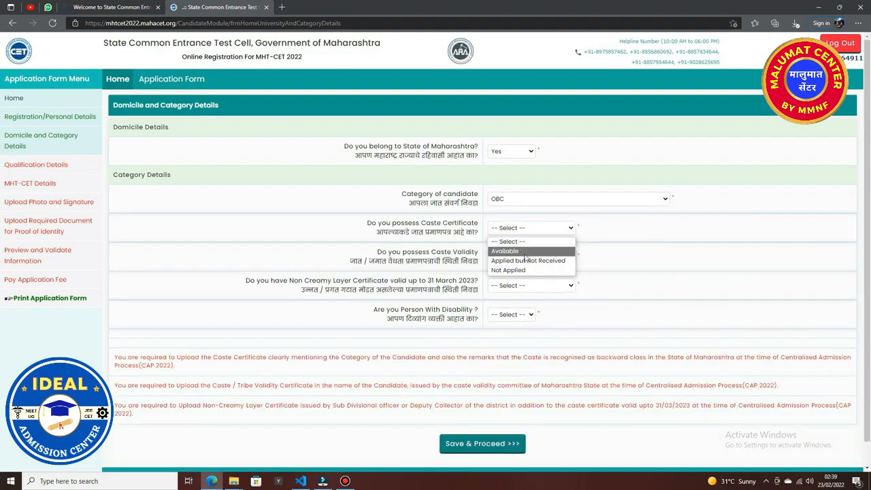
left_click(524, 253)
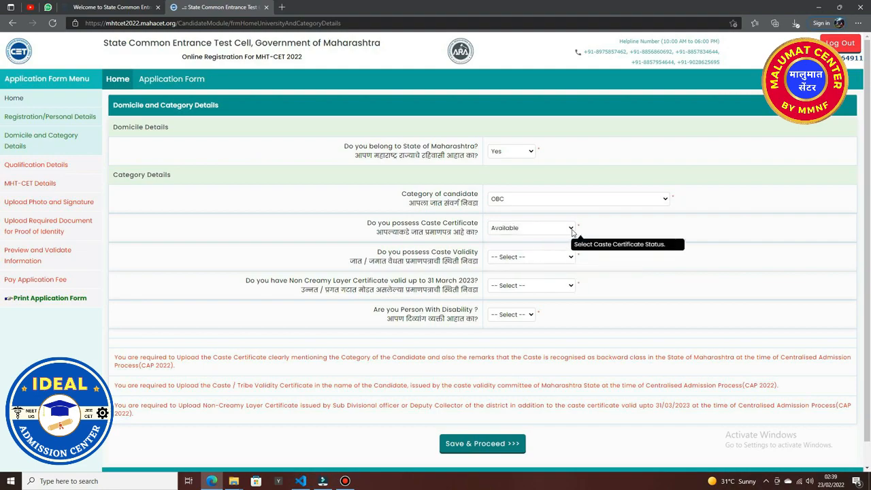
left_click(559, 230)
left_click(539, 270)
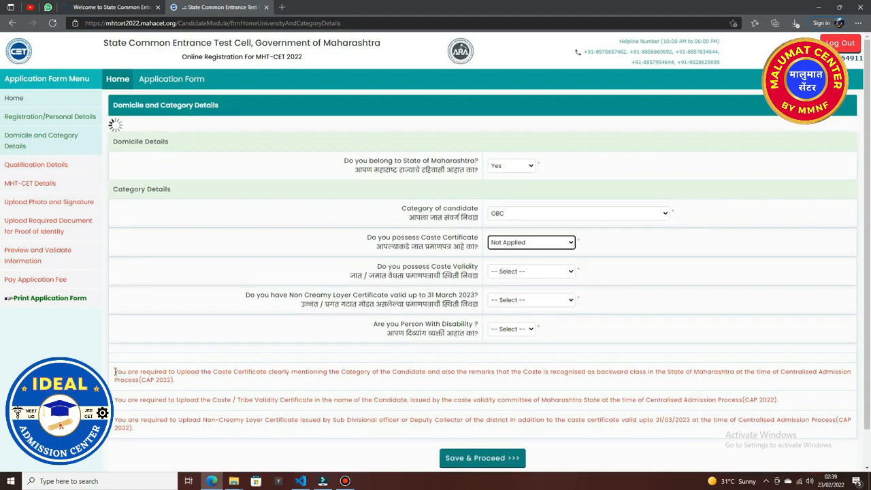
left_click_drag(115, 371, 236, 390)
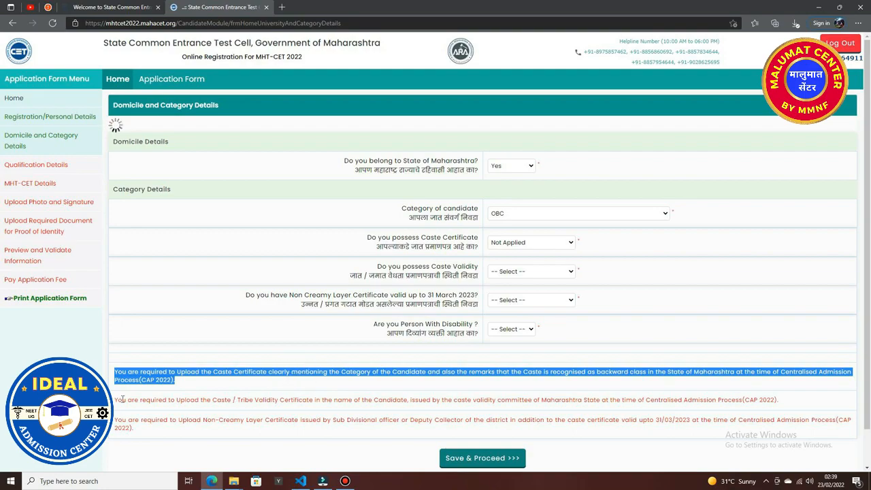
left_click_drag(117, 401, 126, 400)
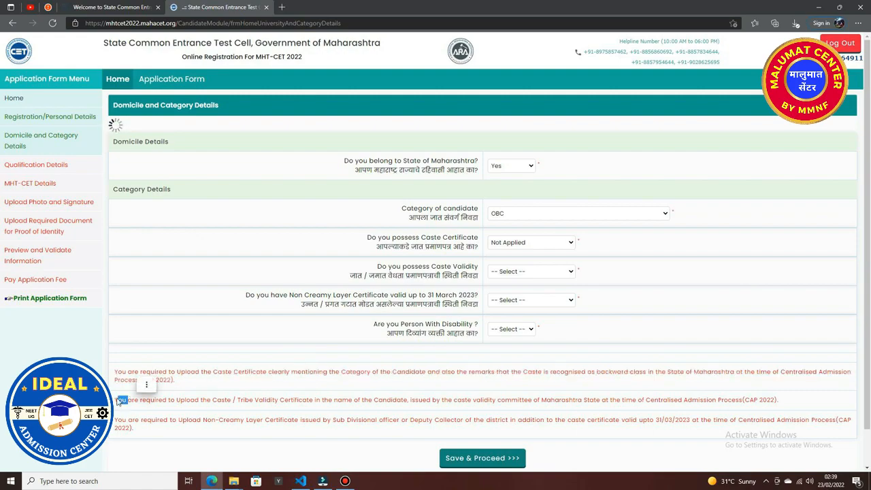
left_click(115, 402)
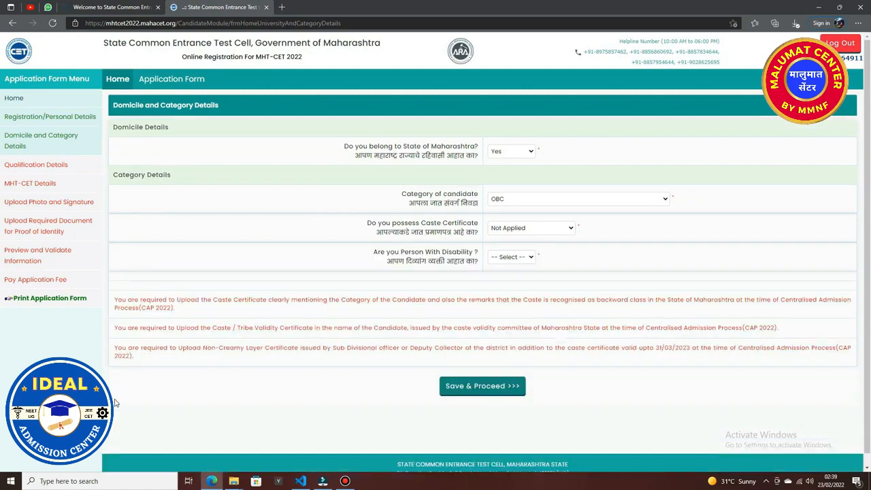
left_click_drag(115, 329, 782, 332)
left_click(641, 319)
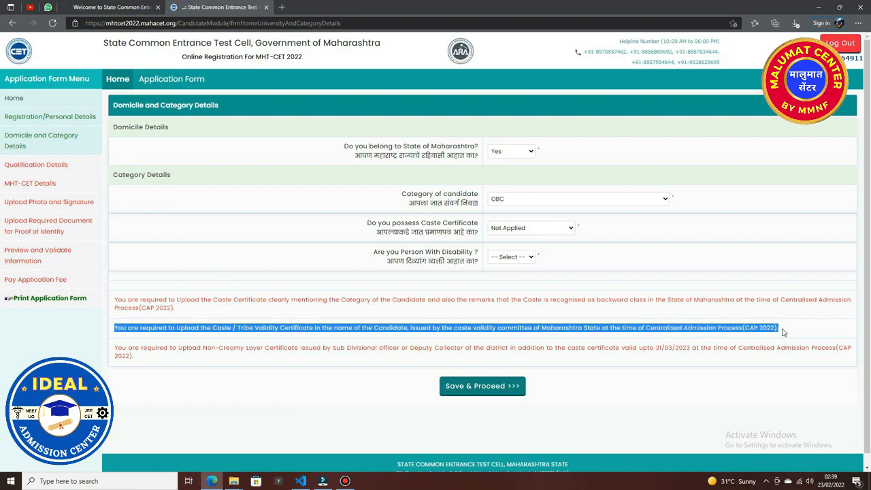
left_click_drag(116, 349, 361, 366)
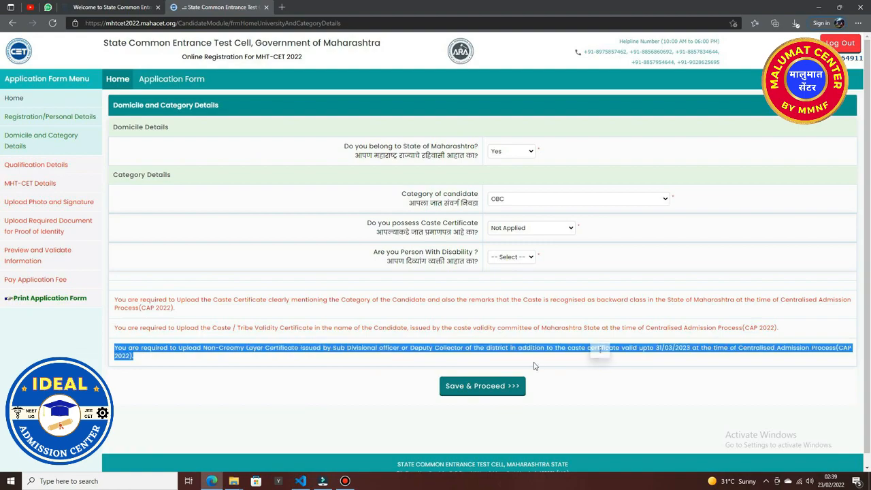
Keep category OBC and set caste certificate, caste validity and Non-Creamy Layer to Available.
left_click(590, 201)
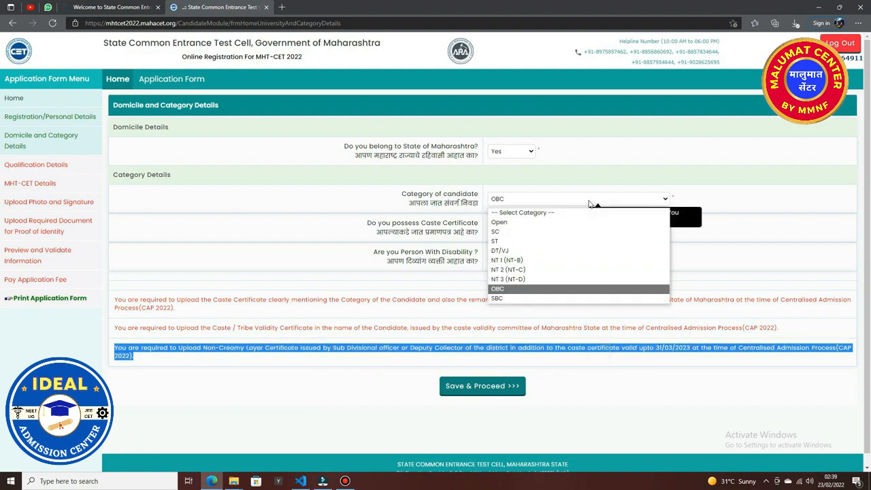
left_click(544, 290)
left_click(551, 236)
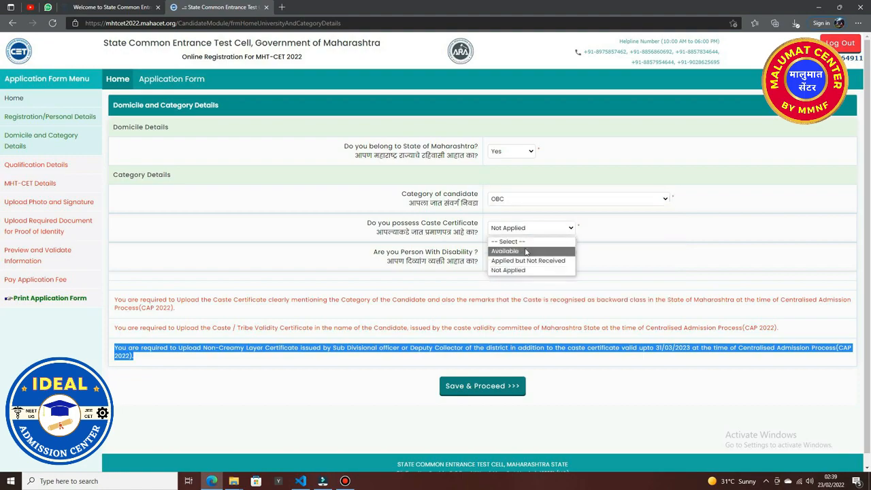
left_click(526, 252)
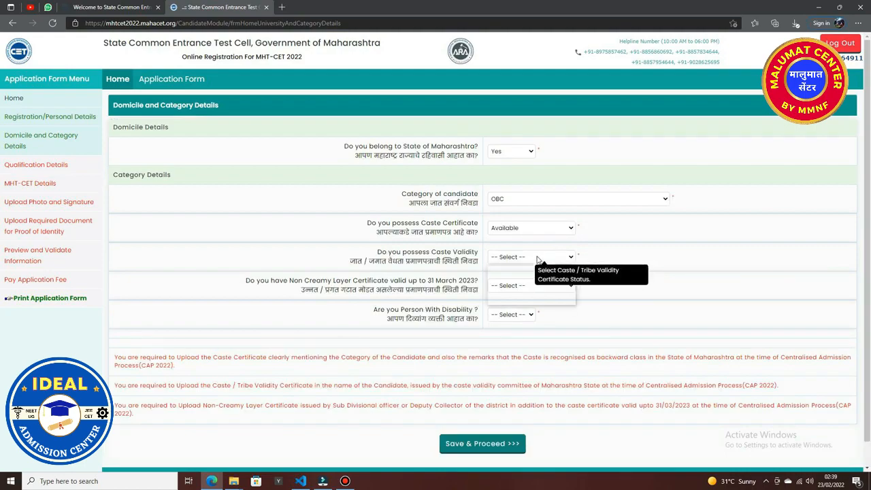
left_click(537, 258)
left_click(532, 281)
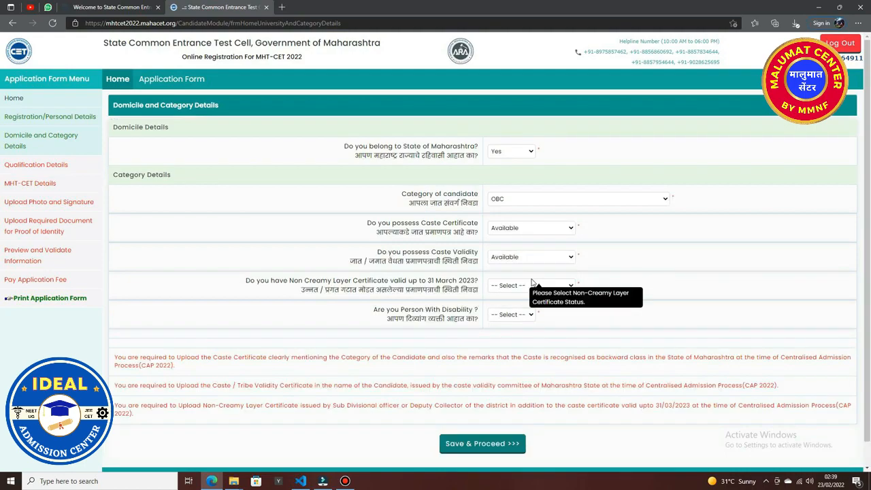
left_click(520, 286)
left_click(521, 309)
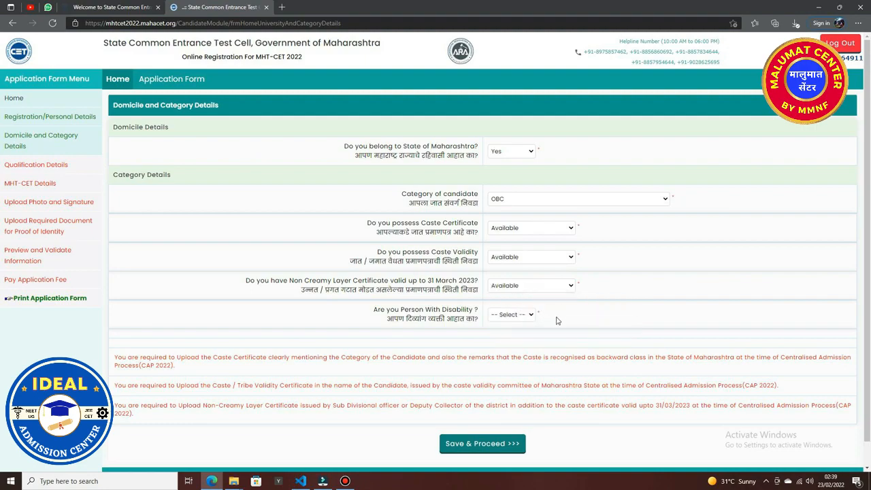
Try Applied but Not Received with its receipt number and date, then revert to Not Applied.
left_click(564, 230)
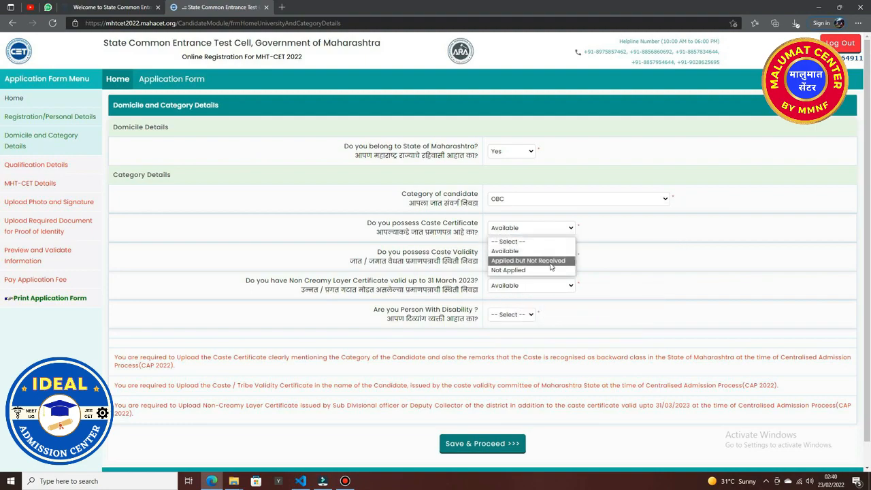
left_click(548, 261)
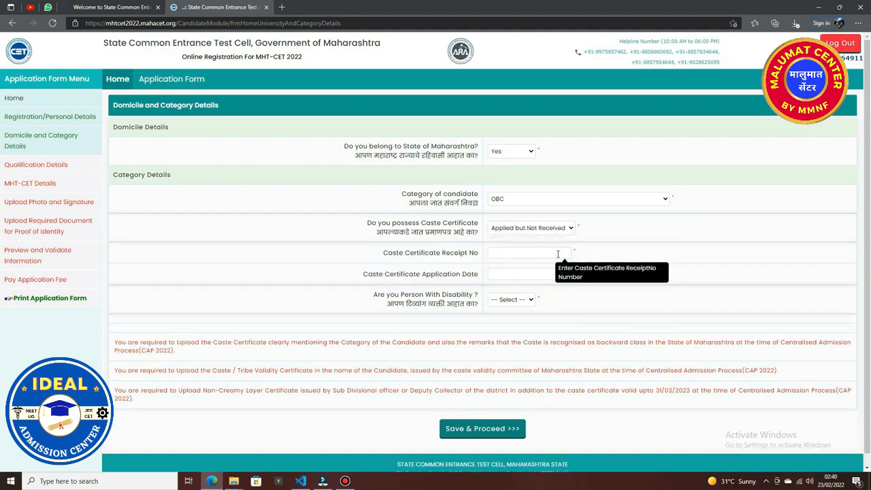
left_click(558, 253)
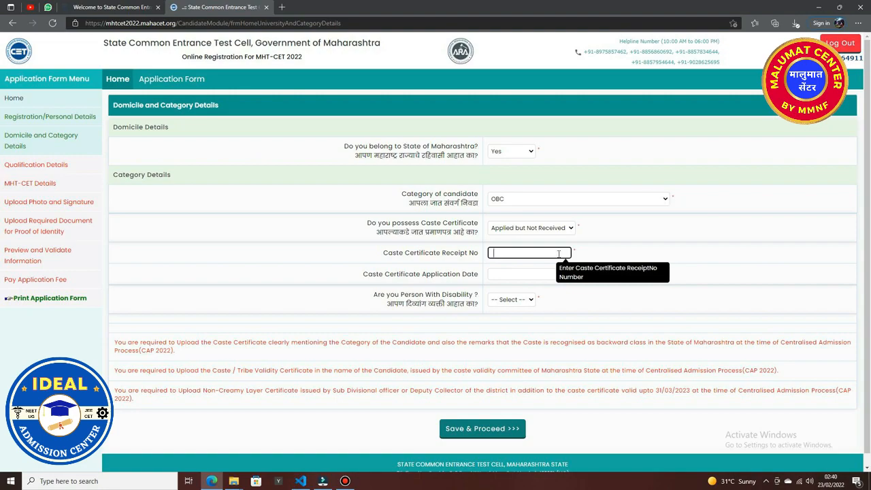
left_click(525, 273)
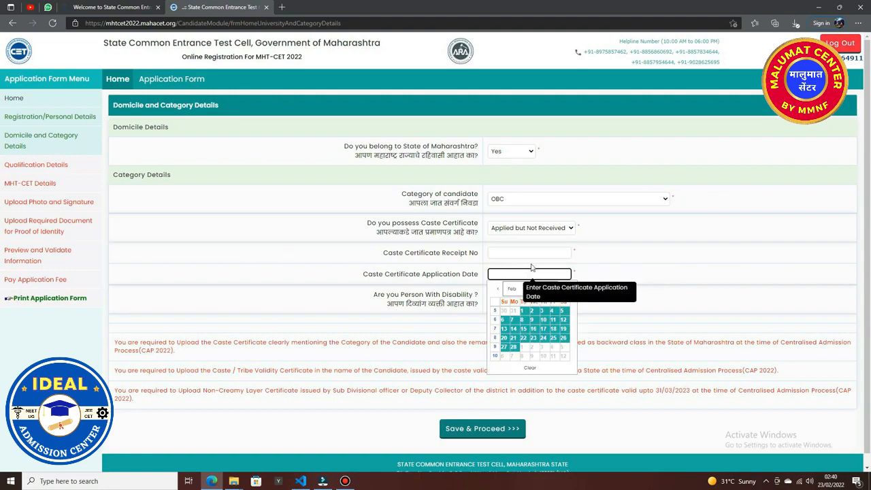
left_click(570, 228)
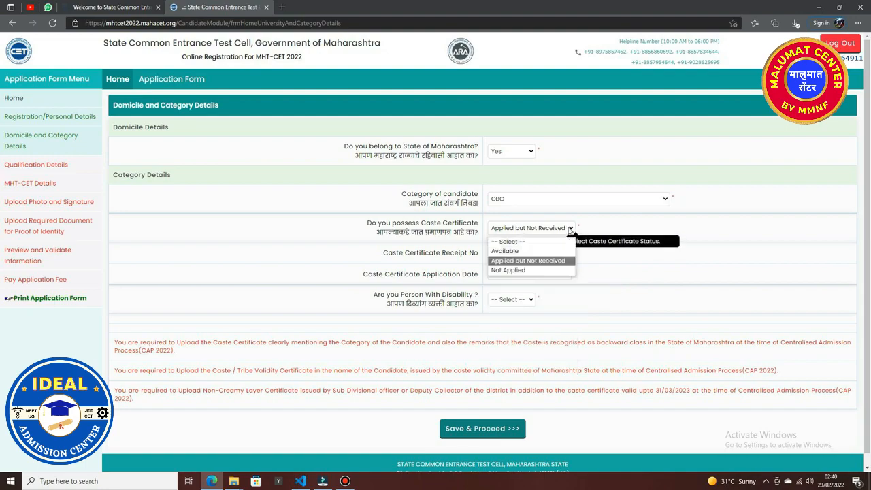
left_click(545, 270)
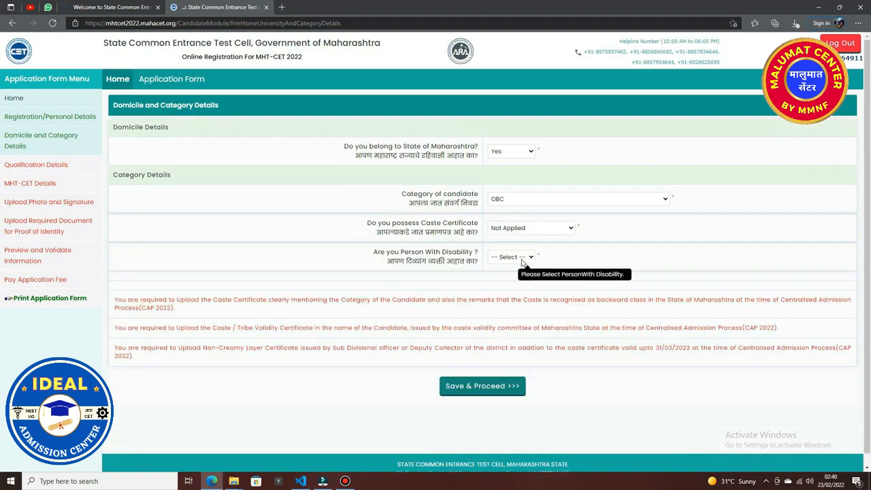
Set caste certificate, caste validity and Non-Creamy Layer certificate status all to Available.
left_click(566, 228)
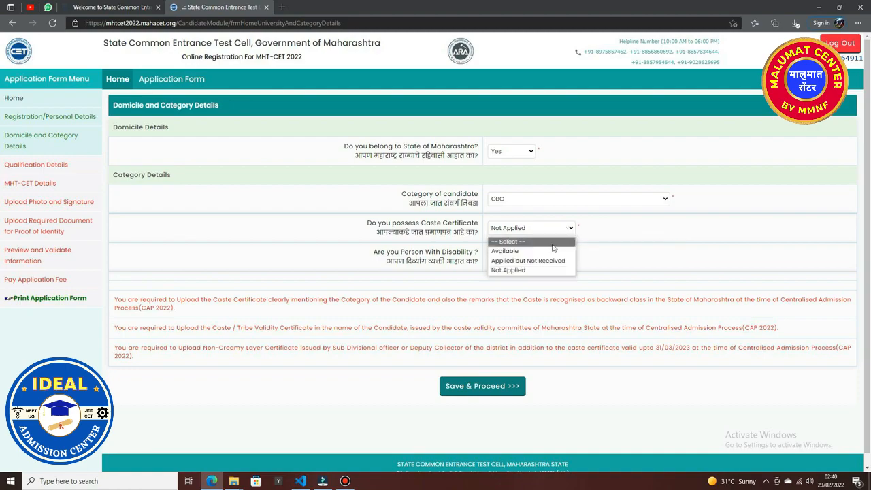
left_click(545, 255)
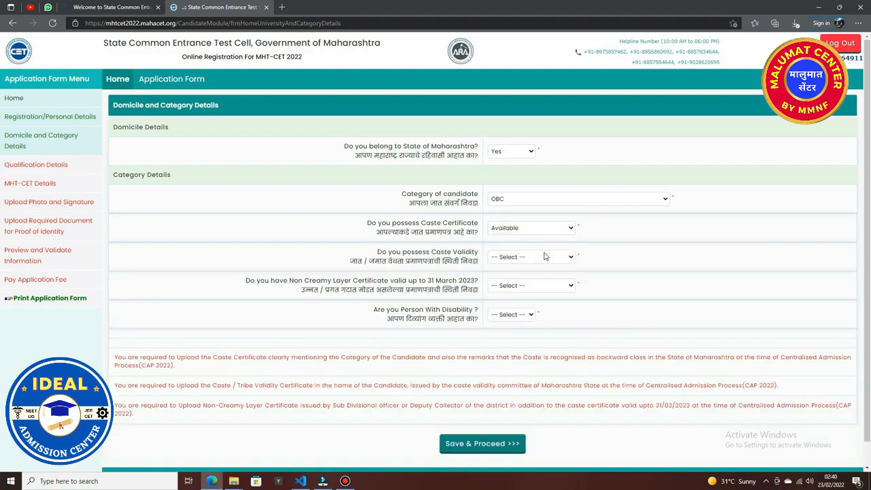
left_click(544, 256)
left_click(521, 286)
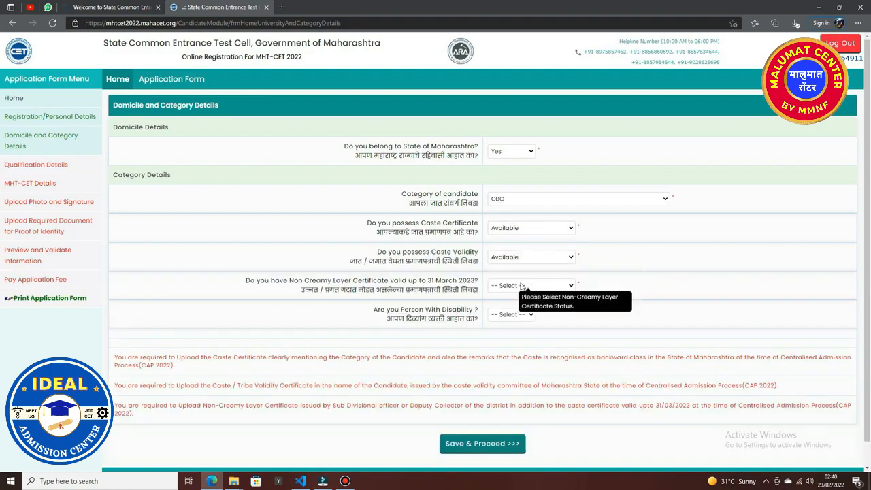
left_click(564, 286)
left_click(543, 311)
Answer No to Person With Disability after checking the Yes options for disability type and scribe.
left_click(530, 316)
left_click(516, 340)
left_click(521, 315)
left_click(519, 339)
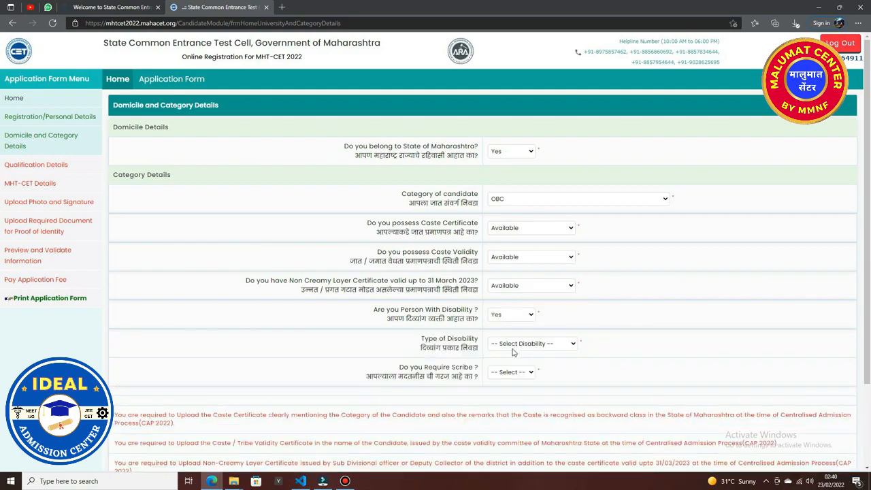
left_click(550, 345)
scroll(531, 240, "down", 1)
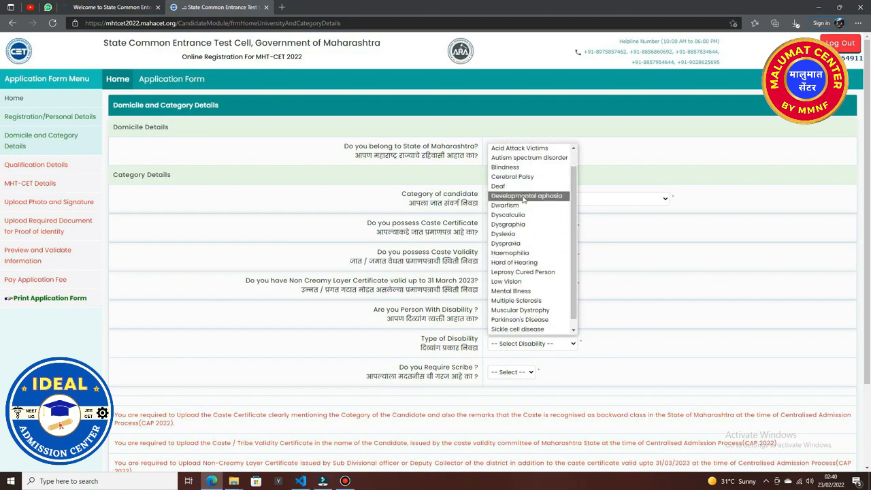
left_click(509, 372)
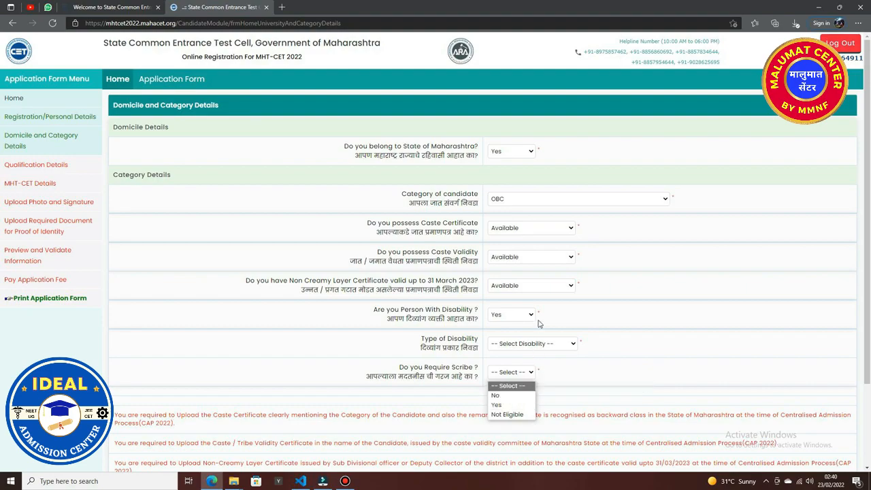
left_click(517, 315)
left_click(522, 338)
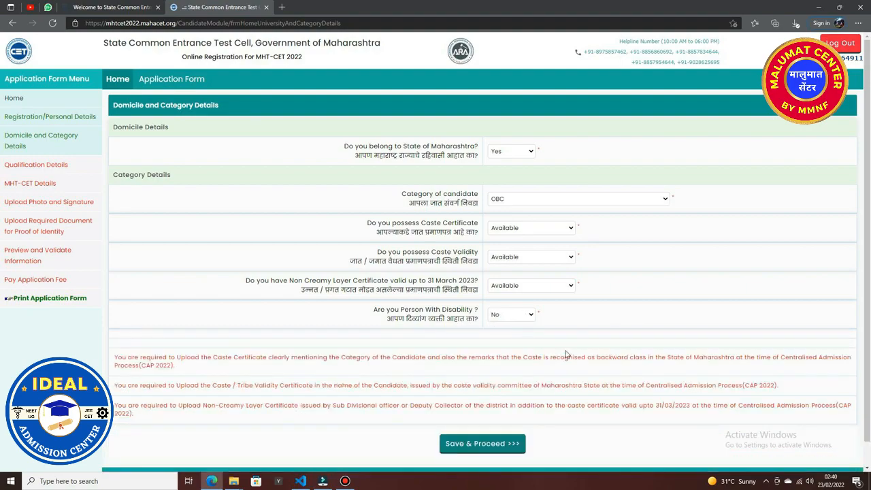
scroll(418, 371, "down", 1)
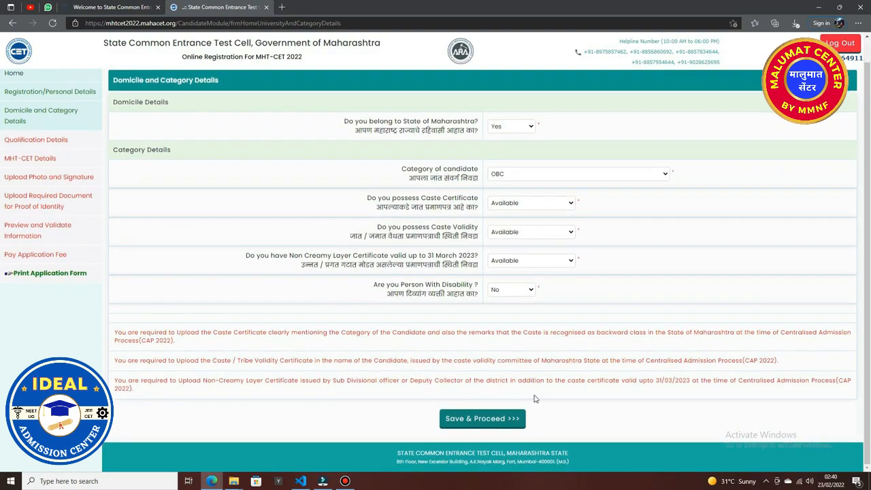
Save category details, fill SSC/HSC details (No, Board, 2021, Maharashtra, Satara, Karad) and college name, and save.
left_click(478, 419)
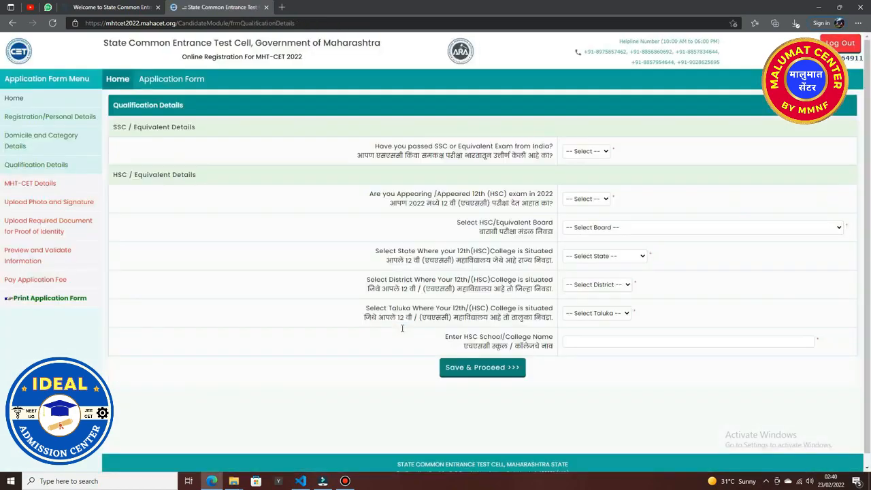
left_click(596, 152)
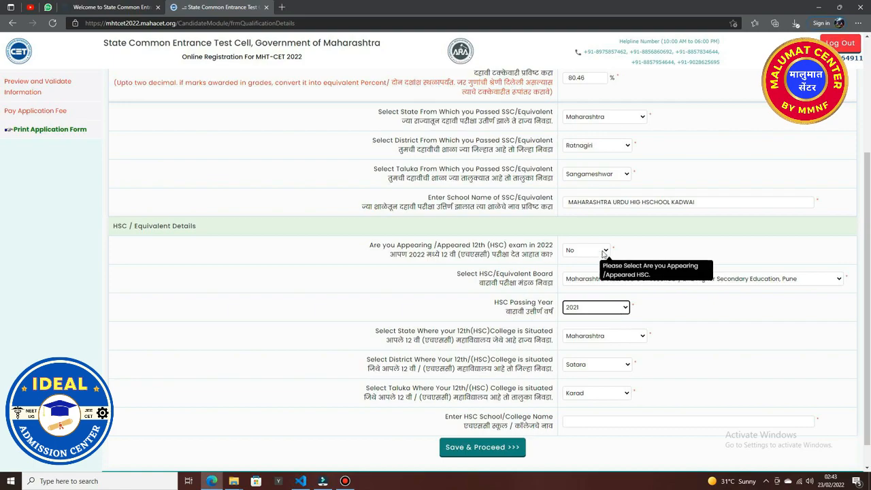
left_click(581, 419)
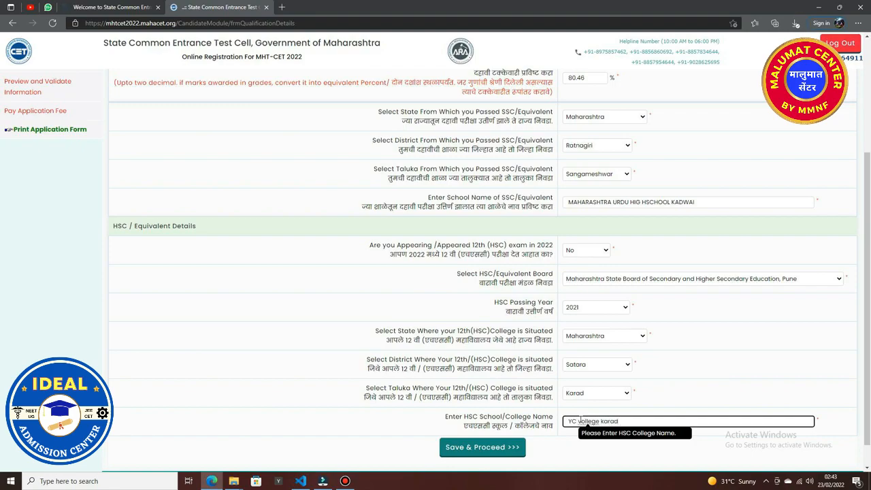
left_click(488, 451)
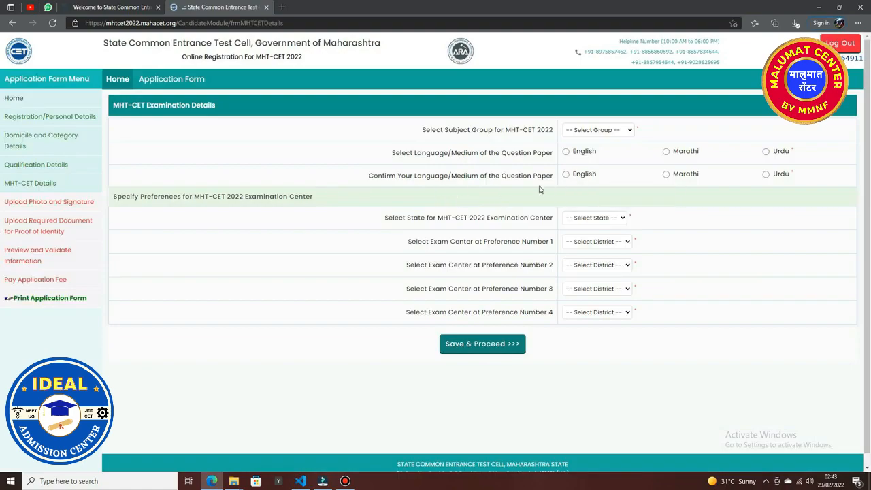
Choose PCM as the subject group and English as the question-paper medium, dismissing the mismatch warnings.
left_click(616, 131)
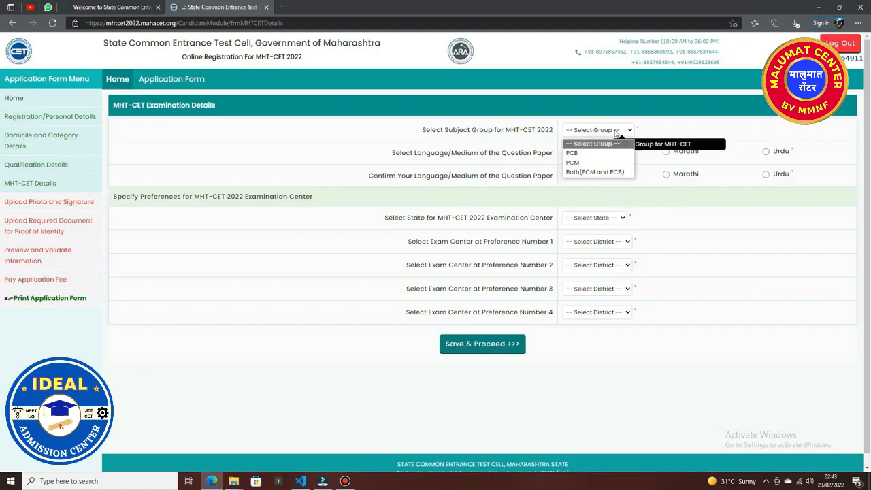
left_click(580, 166)
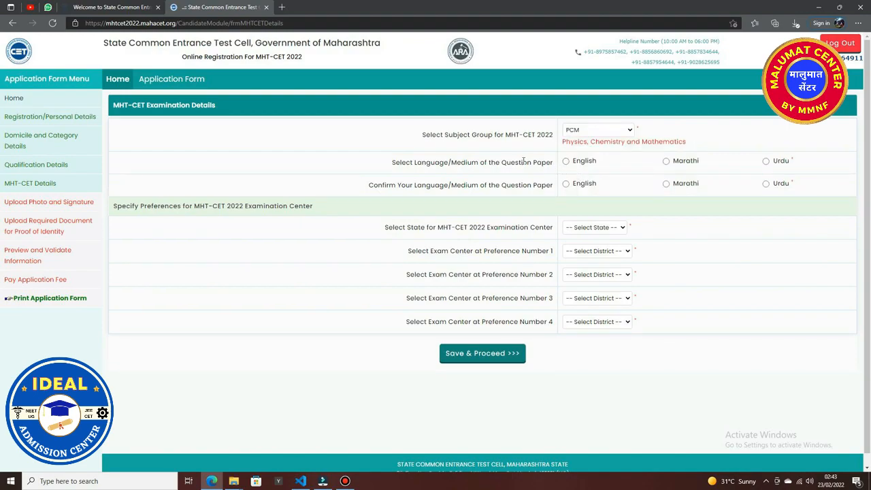
left_click(566, 161)
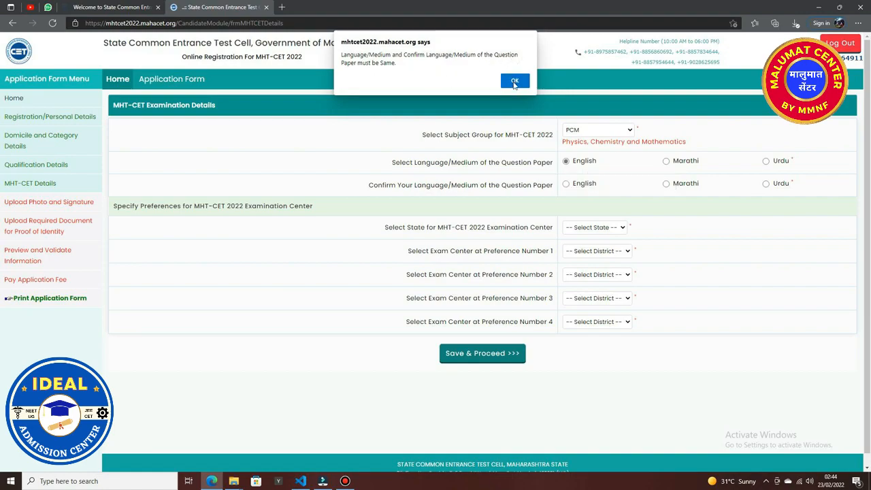
left_click(514, 82)
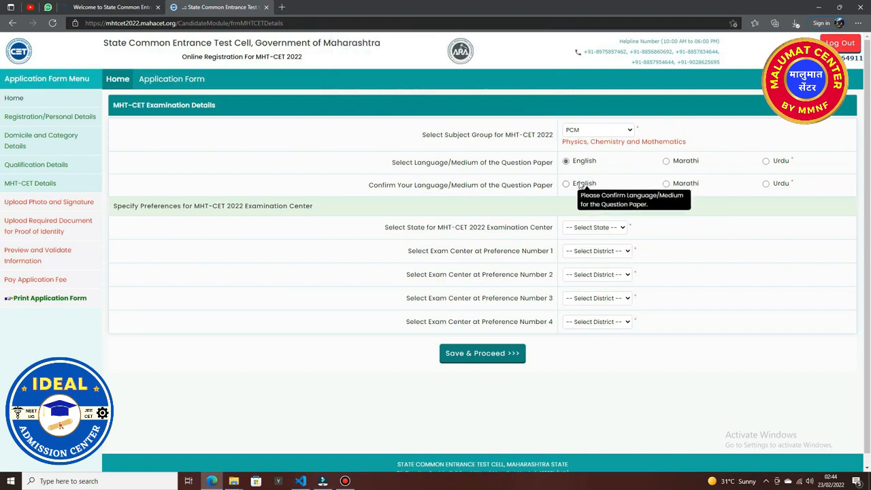
left_click(666, 183)
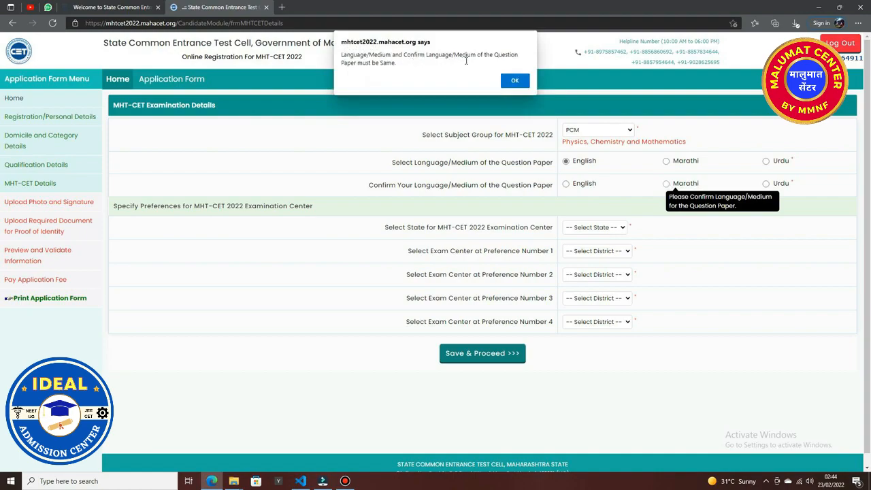
left_click(514, 81)
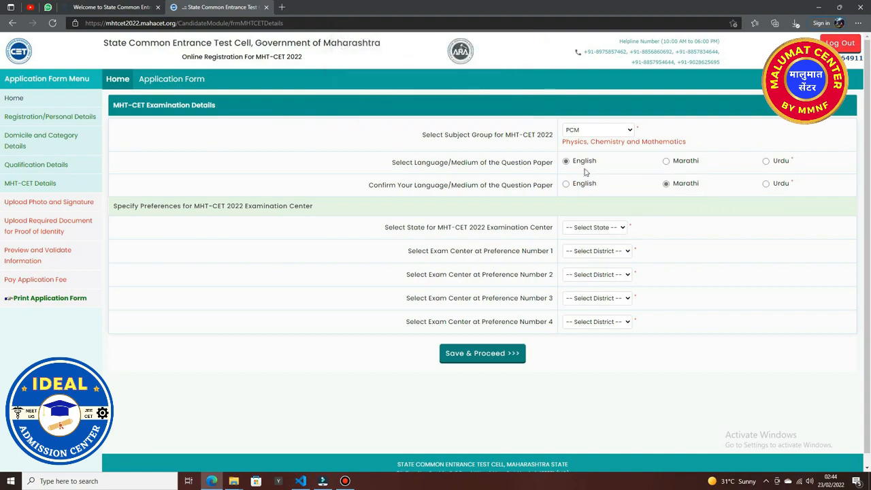
left_click(565, 183)
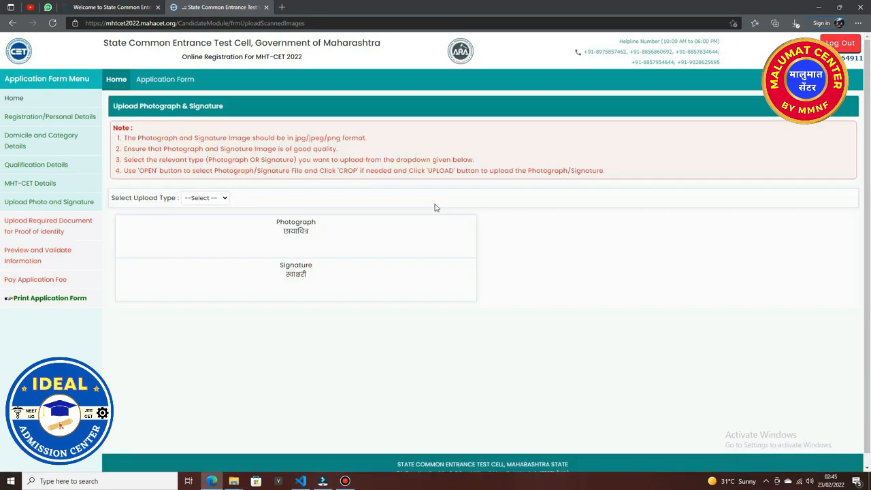
Upload the candidate's photo image from Downloads as the Photograph document.
left_click(223, 200)
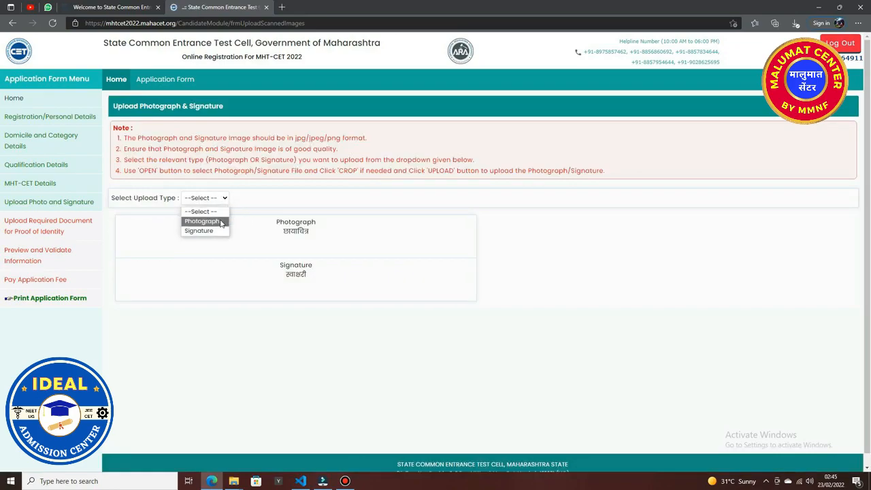
left_click(221, 222)
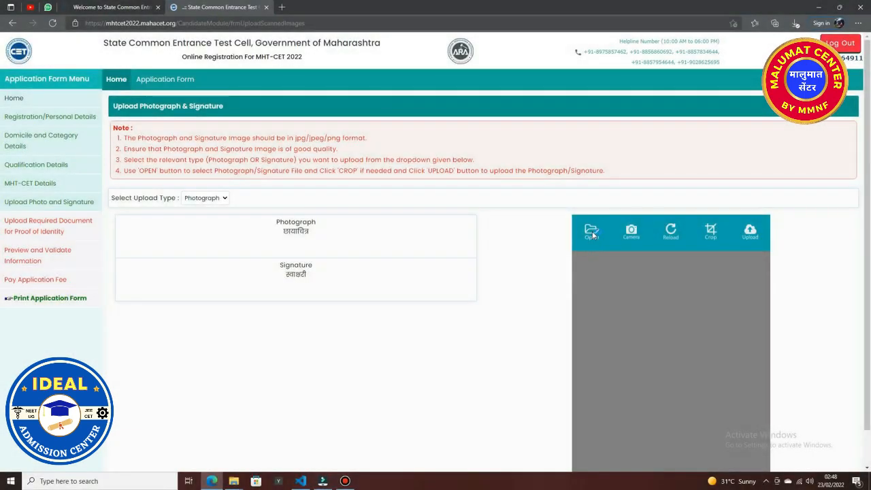
left_click(591, 231)
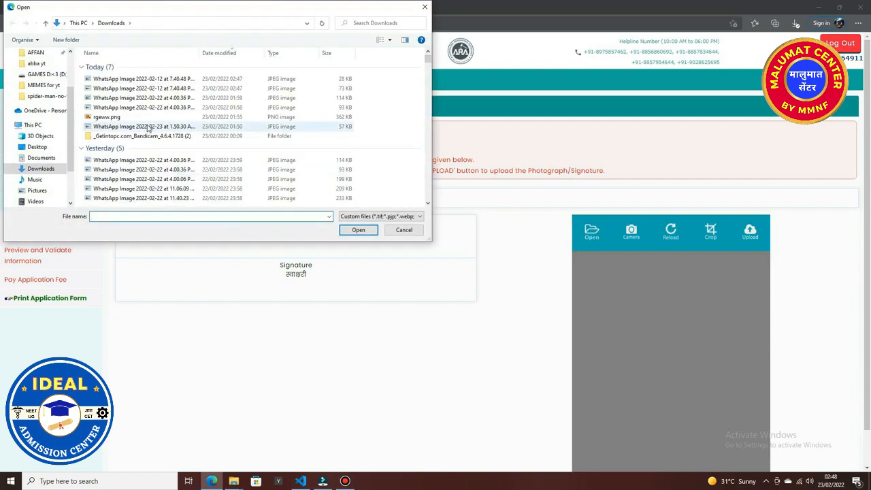
left_click(127, 88)
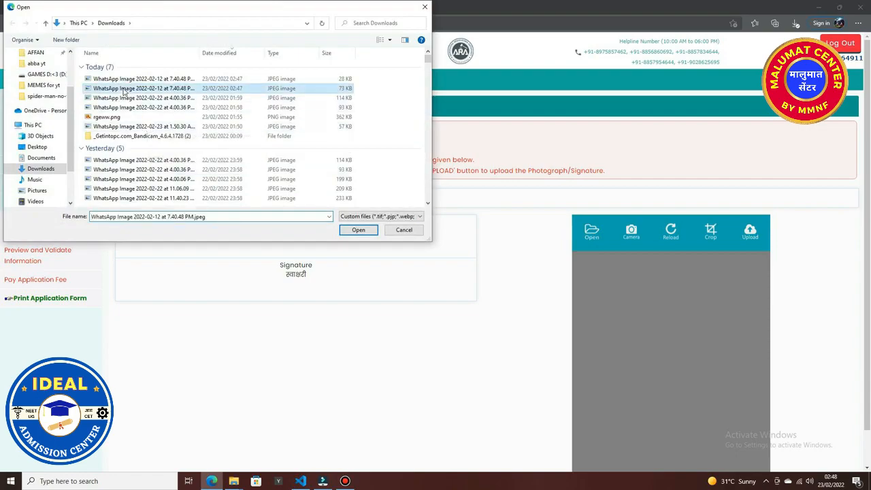
left_click(356, 230)
scroll(641, 330, "down", 1)
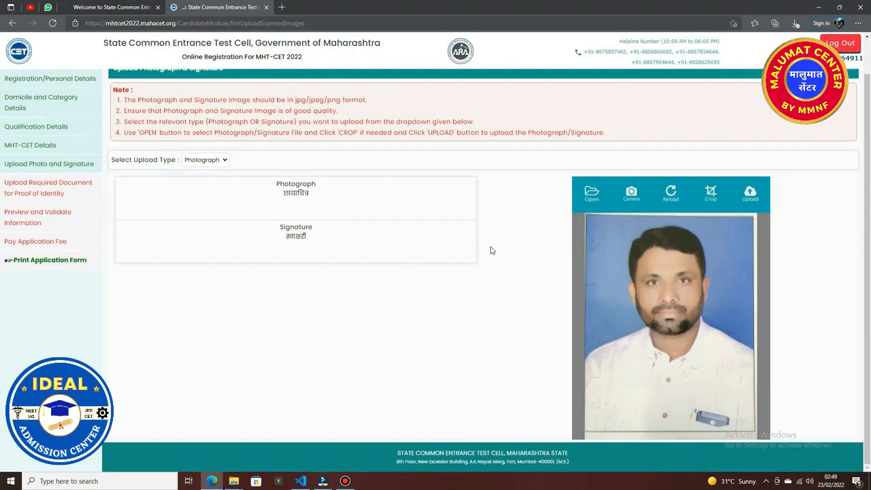
left_click(749, 198)
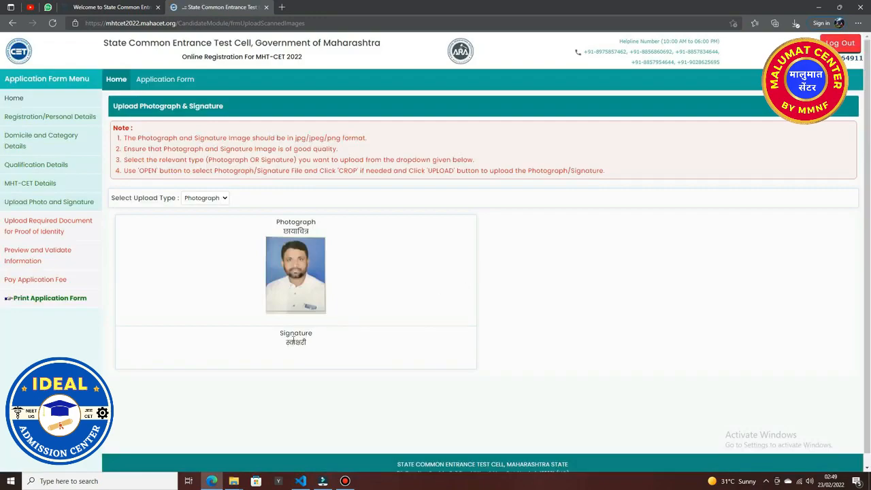
Upload the signature image from Downloads, then save photo and signature and continue.
left_click(222, 199)
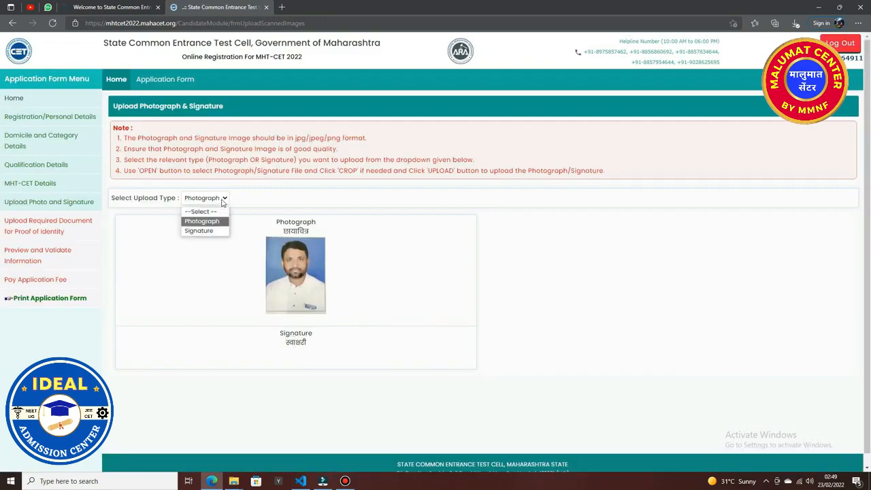
left_click(199, 231)
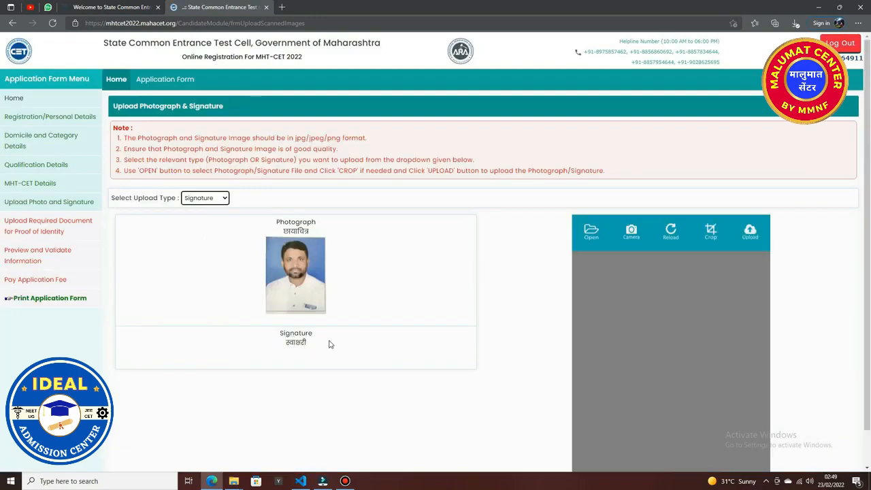
left_click(582, 246)
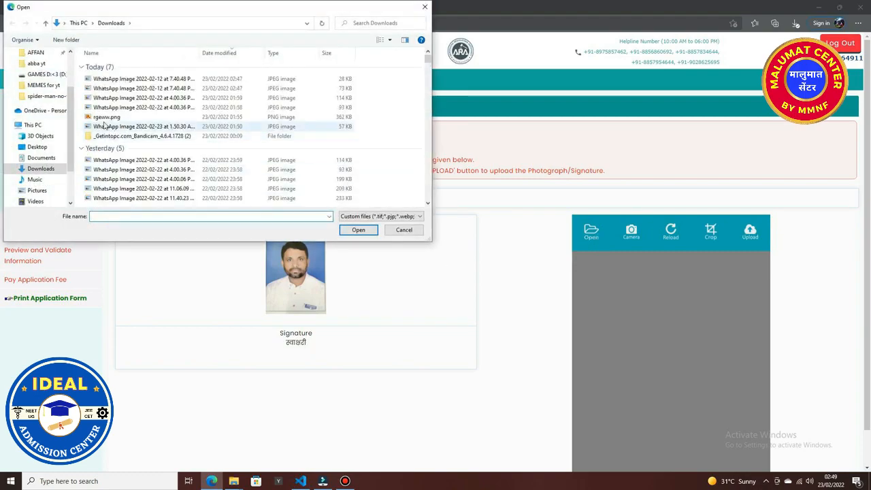
left_click(141, 80)
left_click(357, 230)
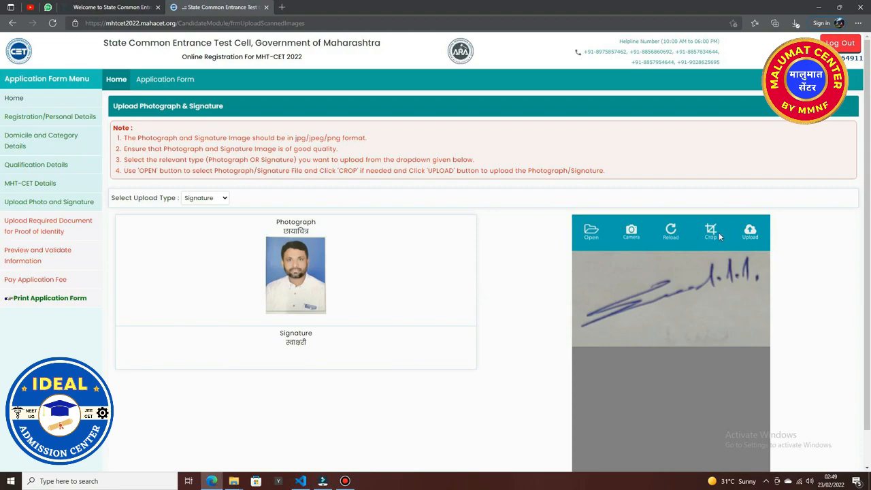
left_click(751, 232)
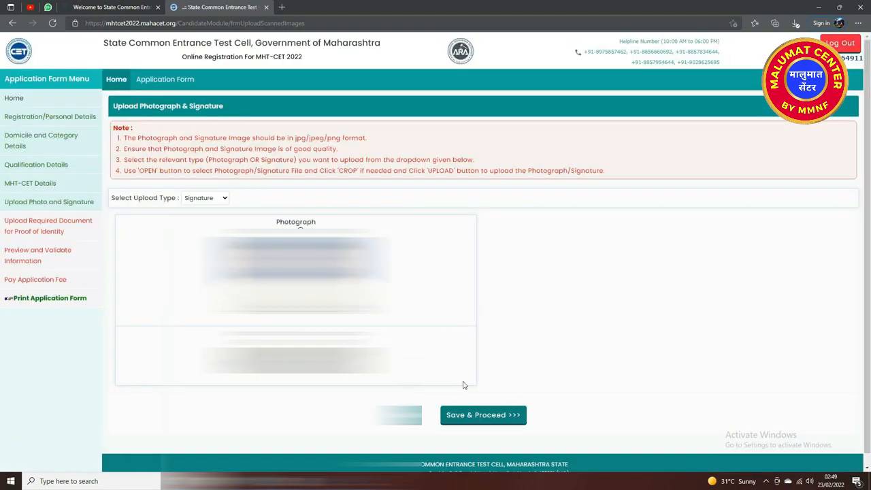
left_click(476, 415)
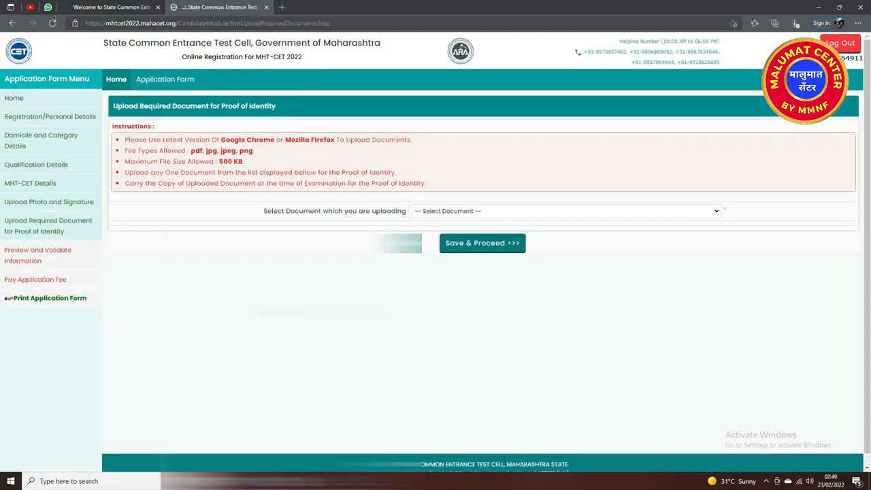
Upload a PAN Card image as proof of identity and save and proceed.
left_click(565, 210)
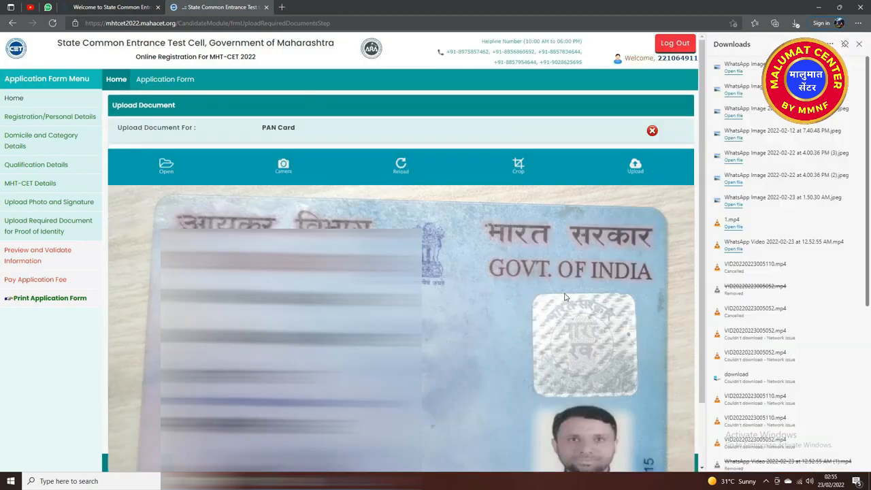
scroll(564, 297, "down", 1)
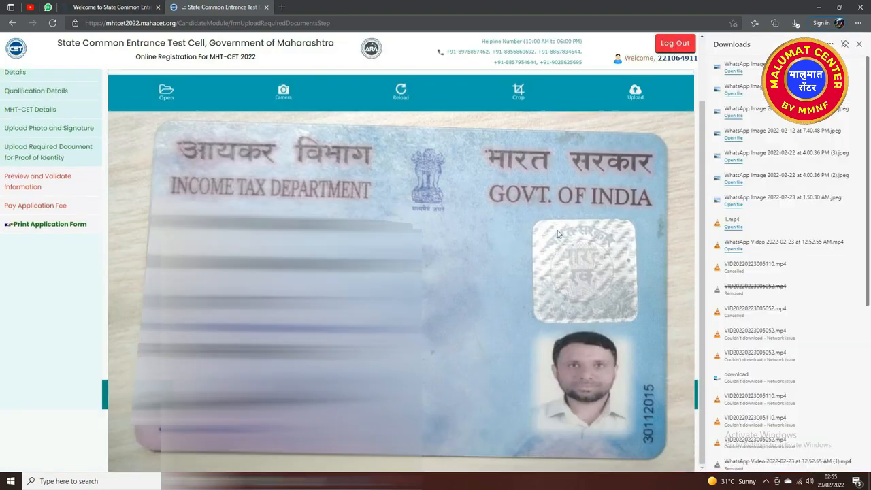
left_click(634, 94)
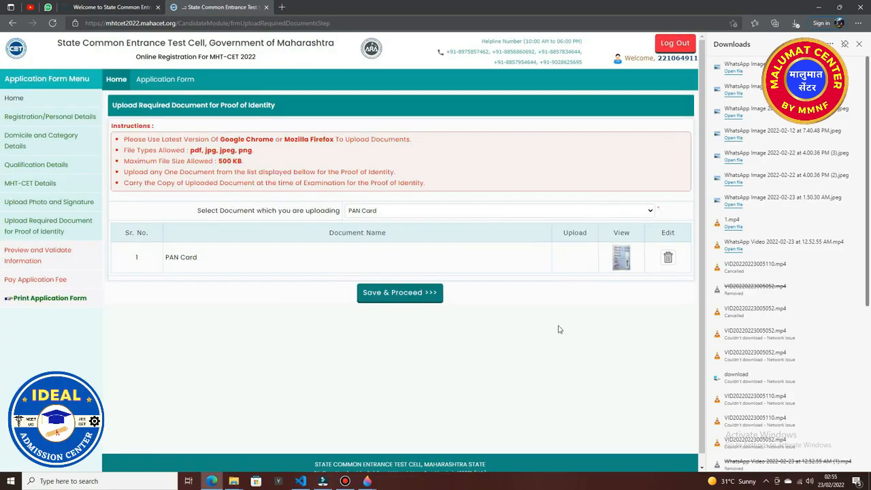
left_click(421, 298)
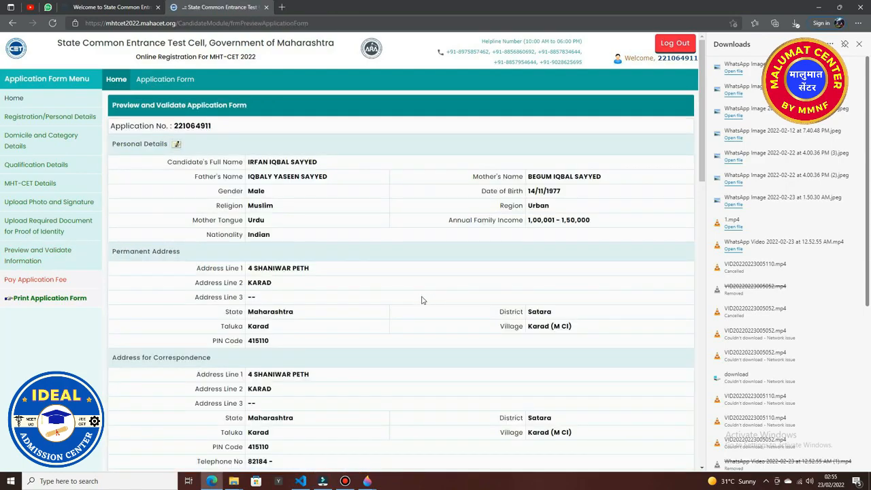
Read through the important instructions and tick that they have been read.
scroll(421, 300, "down", 5)
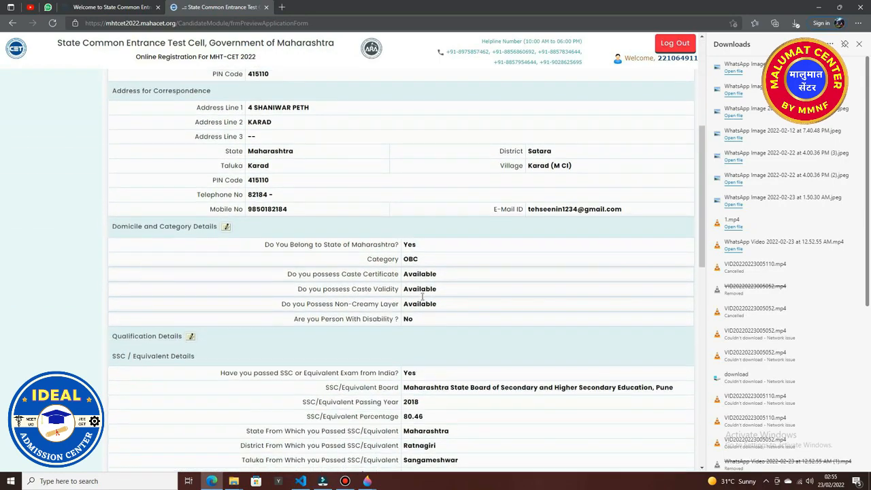
scroll(422, 297, "down", 1)
scroll(422, 300, "down", 6)
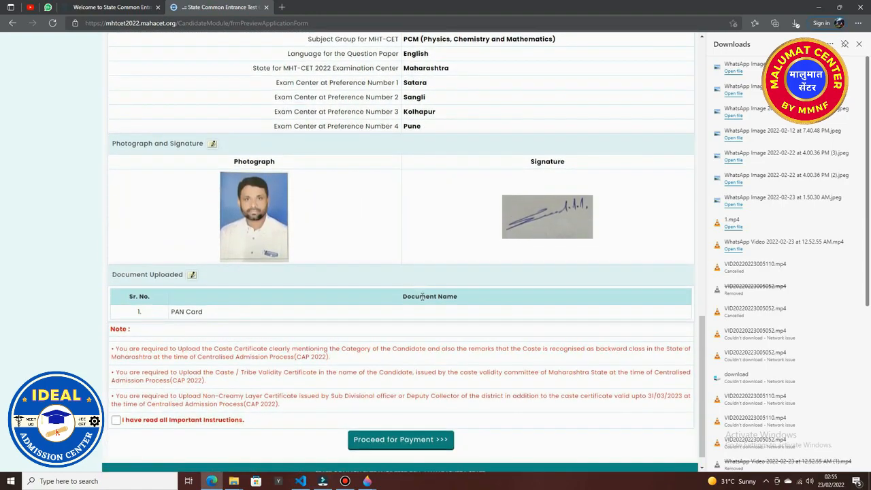
scroll(422, 298, "down", 1)
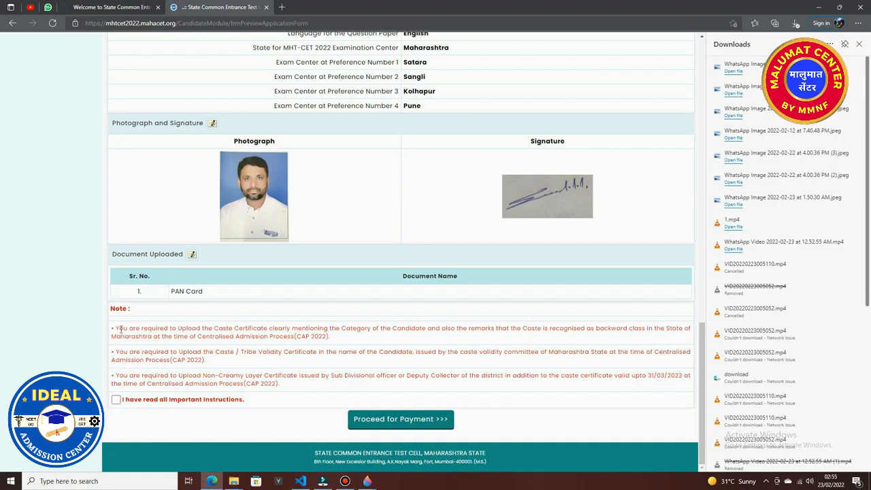
left_click_drag(116, 330, 352, 389)
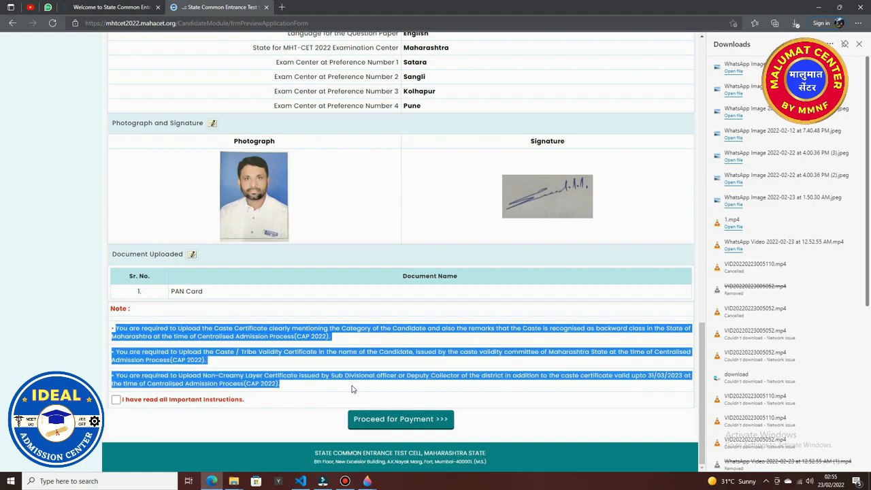
left_click(115, 399)
Proceed for payment, confirm with Yes, and continue from the Application Fee Cart.
left_click(421, 425)
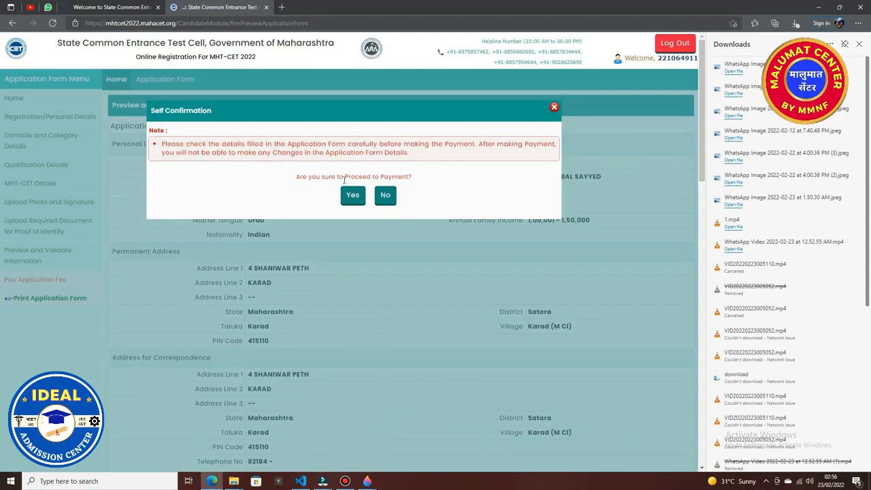
left_click(350, 198)
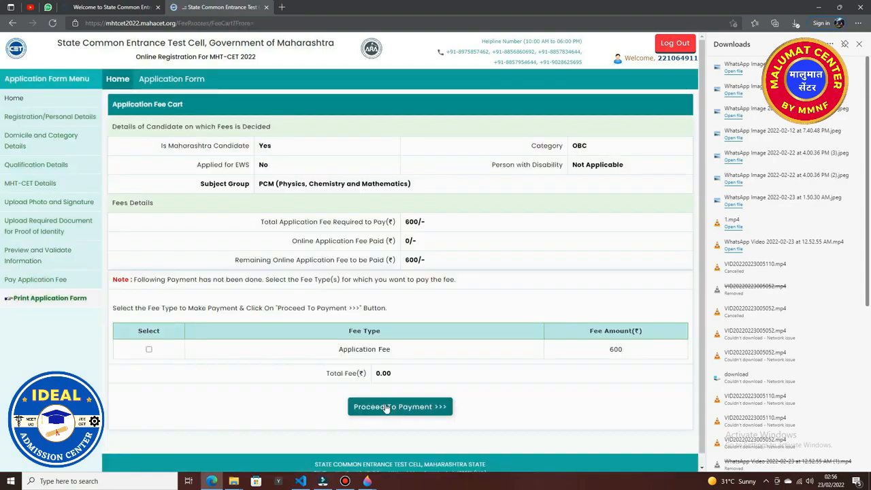
left_click(386, 407)
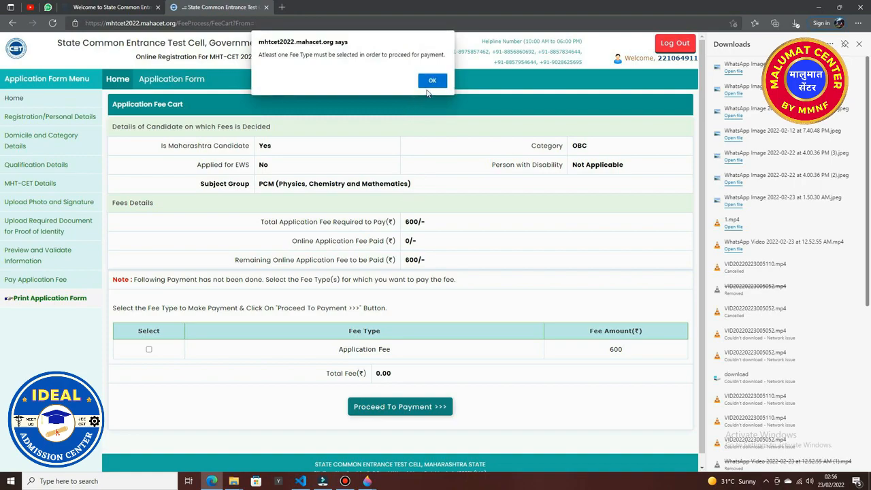
Dismiss the fee alert and select the 600 Application Fee for payment.
left_click(431, 81)
left_click(149, 351)
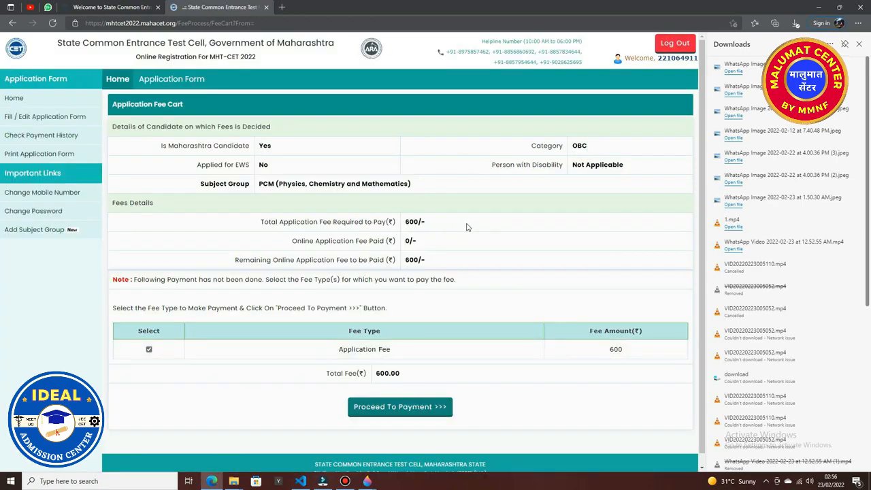
left_click(396, 408)
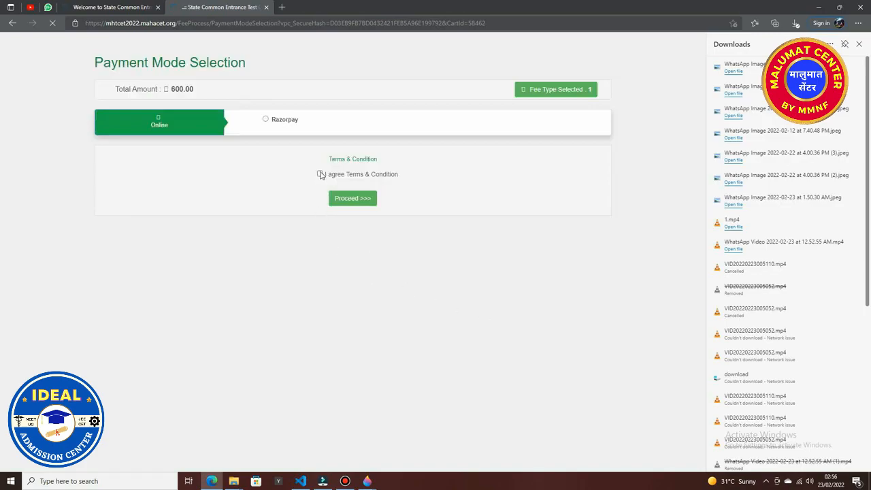
Accept the payment terms and pay ₹605.90 by UPI QR code in Razorpay.
left_click(320, 174)
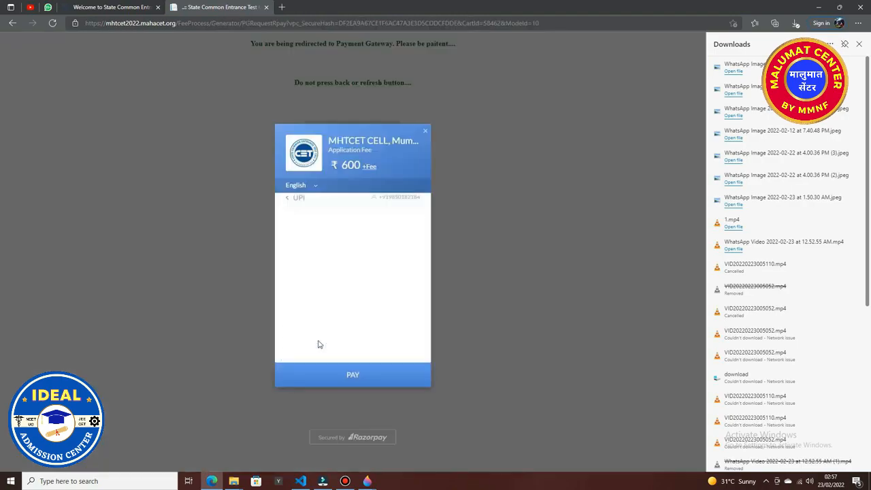
left_click(346, 317)
left_click(347, 318)
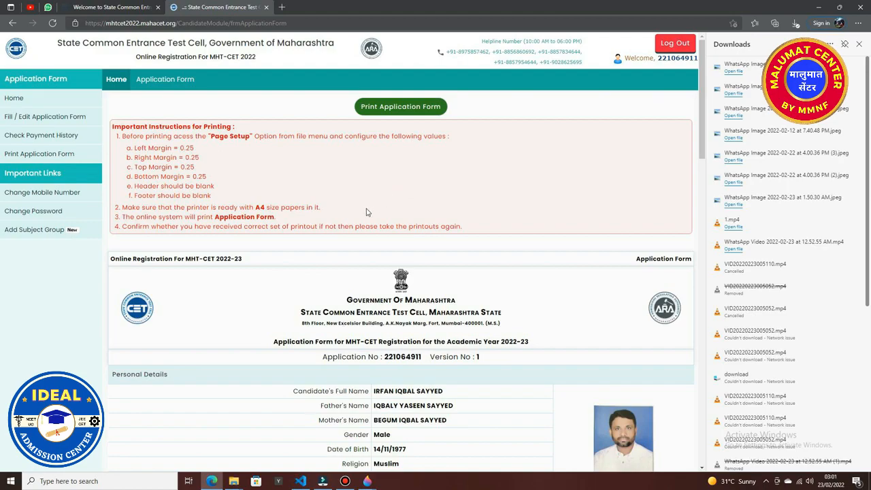
Review the Version 1 application form, open it for printing, then log out.
scroll(366, 213, "down", 3)
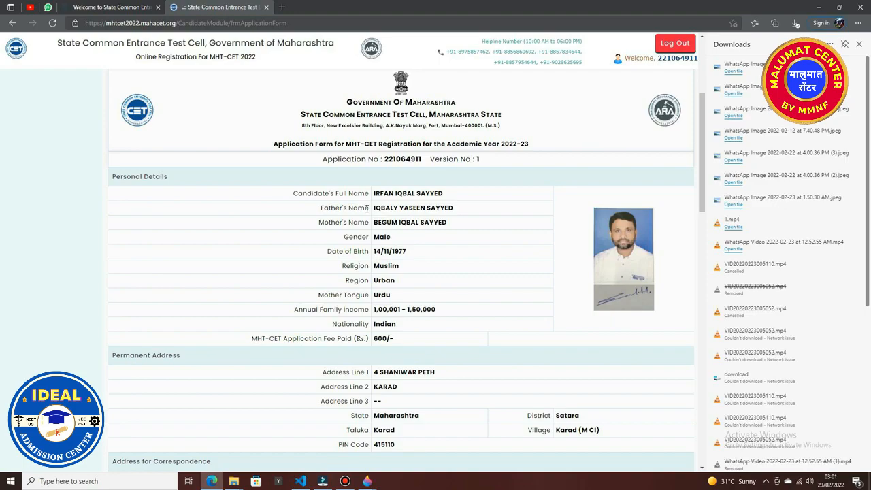
scroll(366, 209, "down", 4)
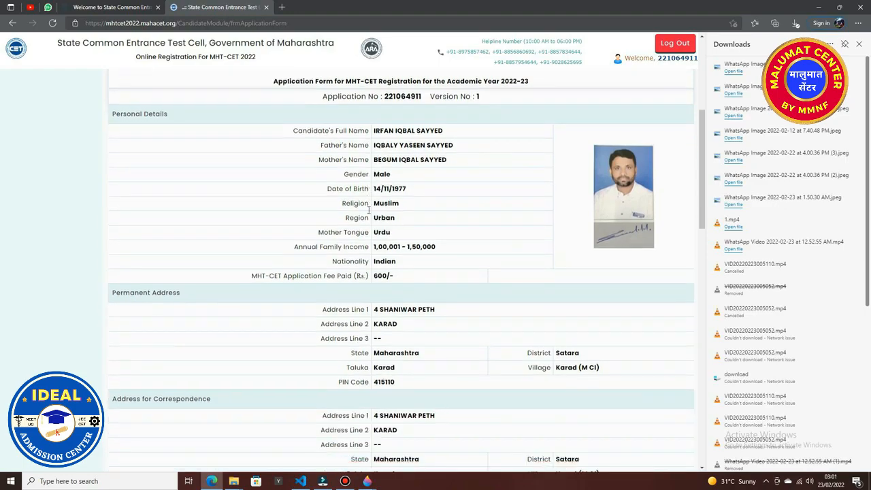
scroll(369, 213, "down", 5)
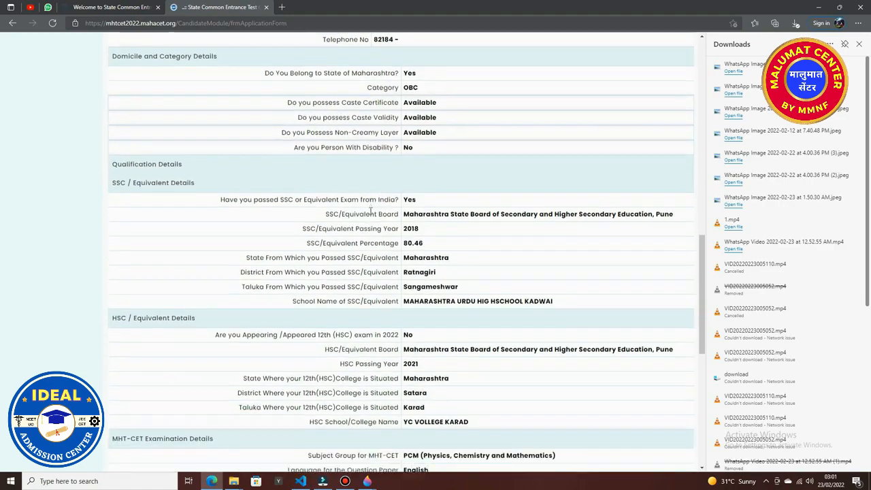
scroll(370, 215, "down", 4)
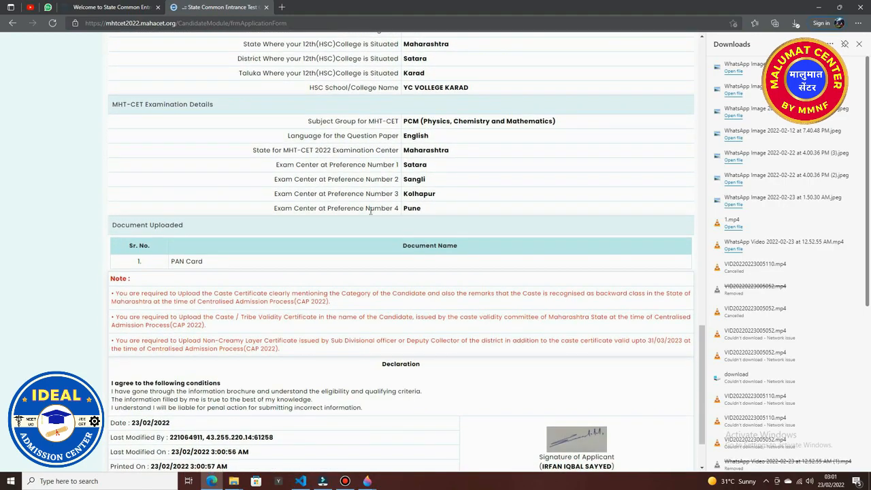
scroll(370, 213, "down", 1)
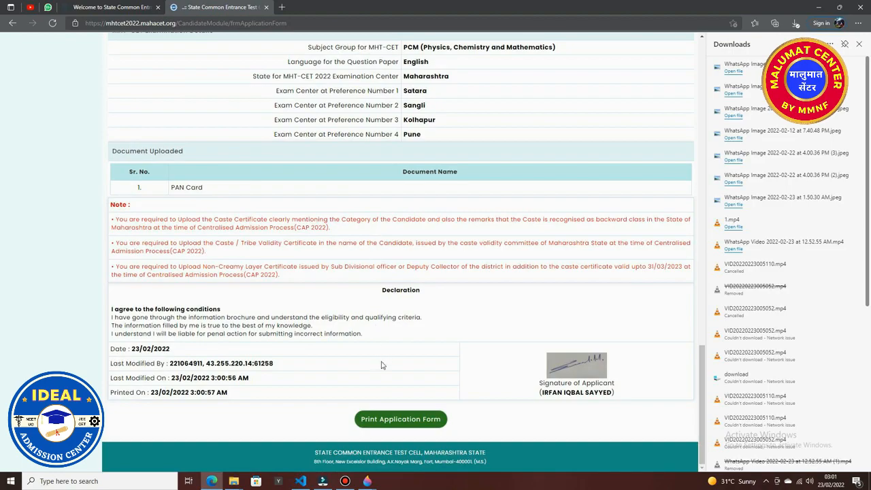
left_click(394, 427)
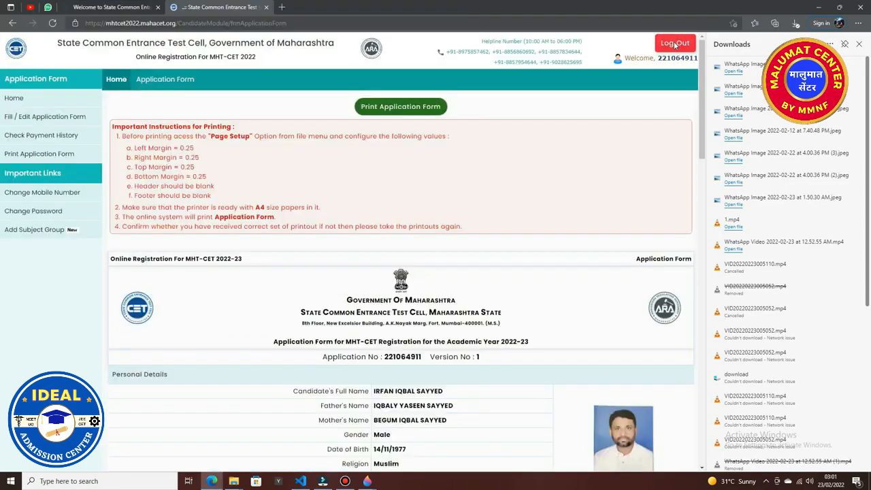
left_click(675, 44)
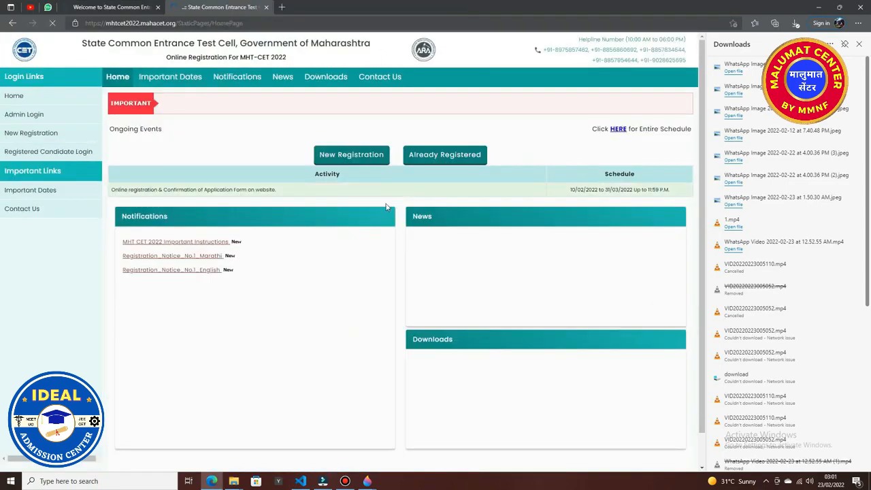
Sign in as a registered candidate and review the Registration Form Status and Required Documents tables.
left_click(428, 155)
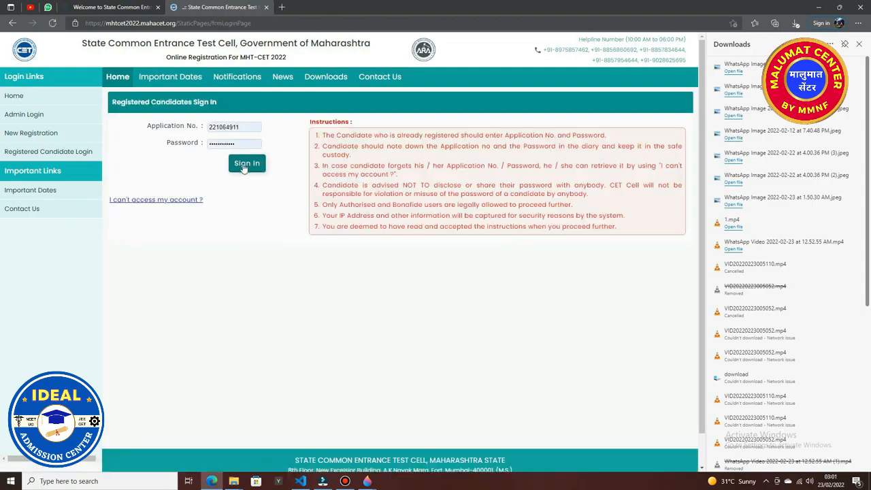
left_click(246, 165)
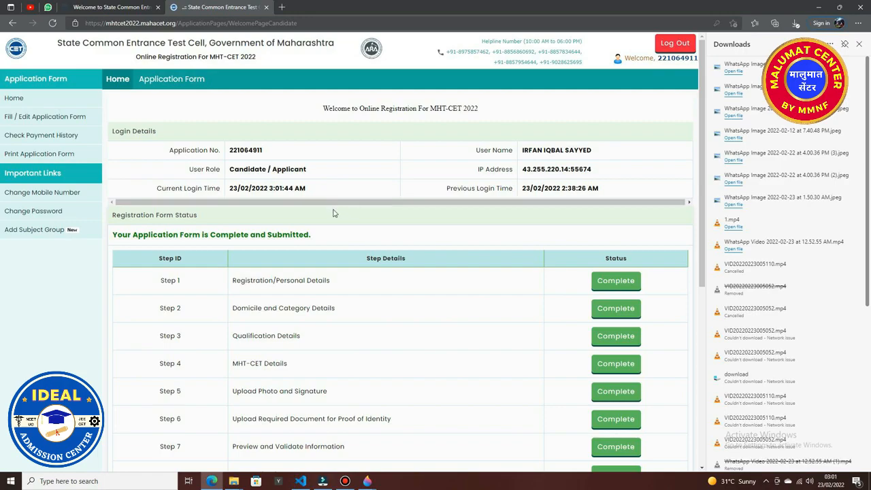
scroll(334, 213, "down", 1)
scroll(333, 213, "down", 1)
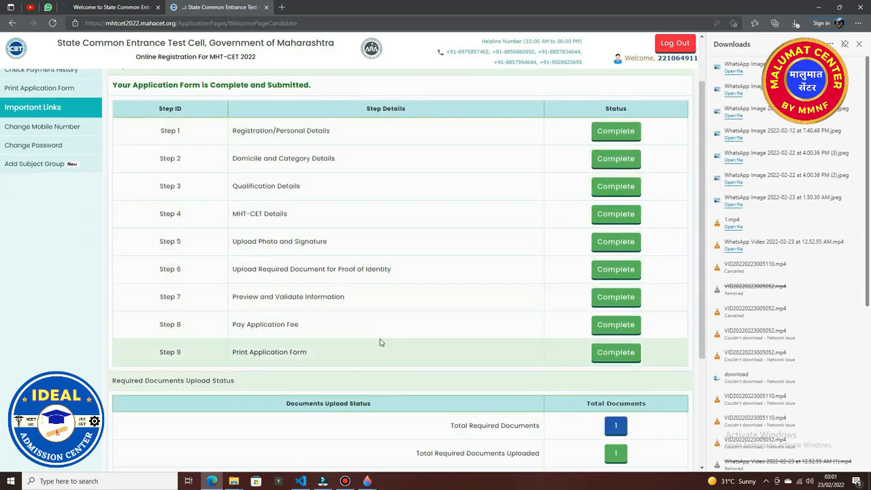
scroll(381, 342, "down", 2)
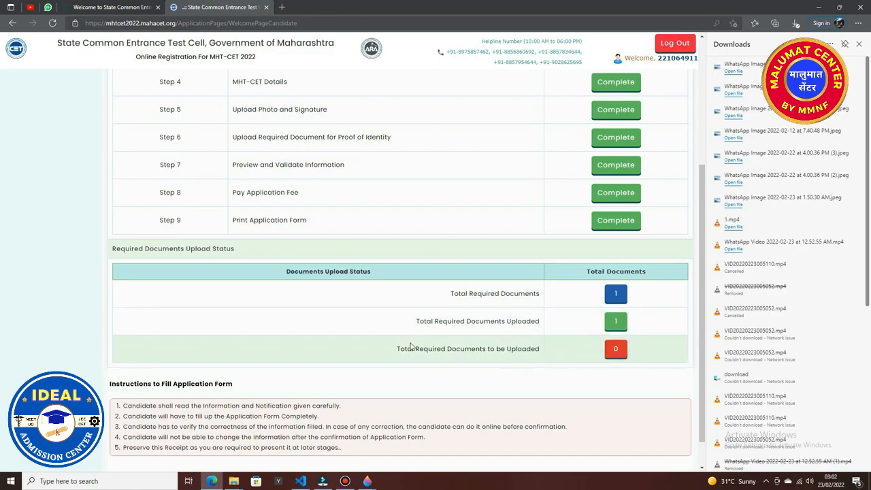
scroll(347, 337, "down", 1)
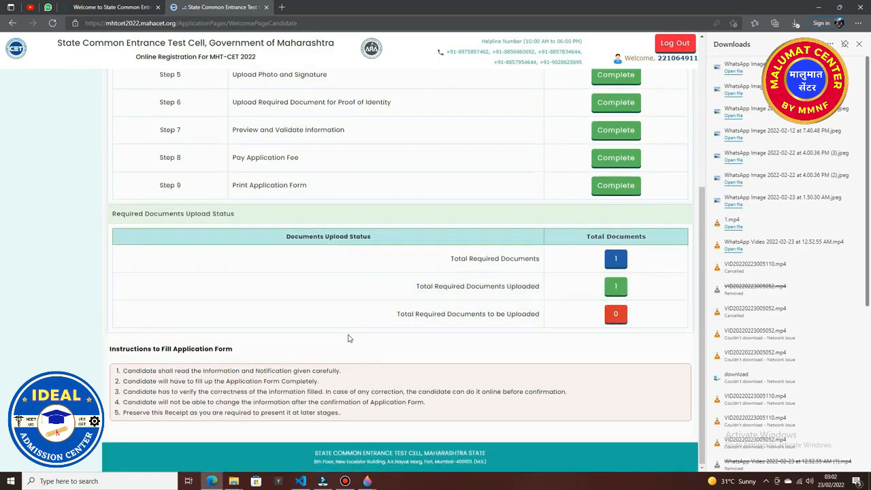
scroll(347, 338, "up", 3)
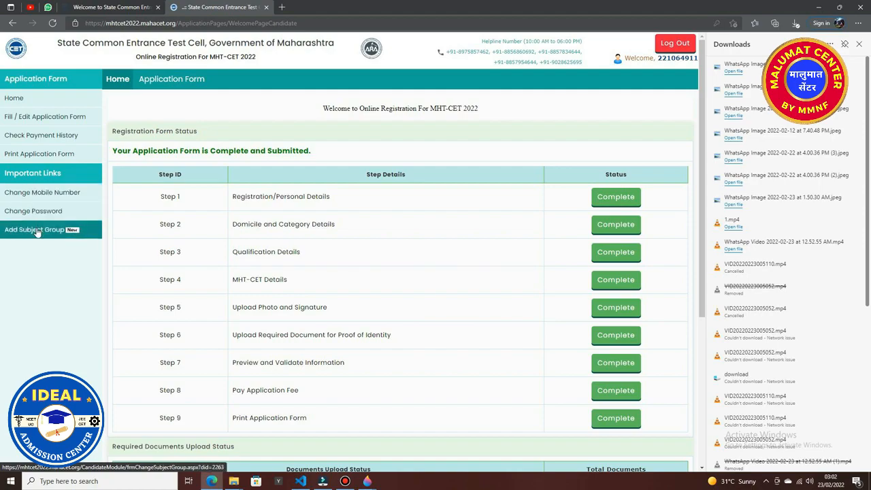
Look through Check Payment History, Change Mobile Number, Change Password and Add Subject Group pages.
triple_click(43, 121)
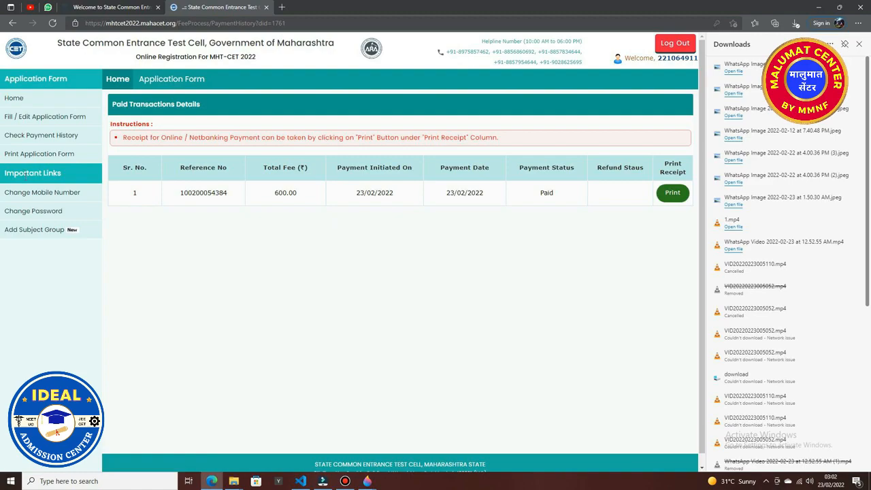
left_click(29, 197)
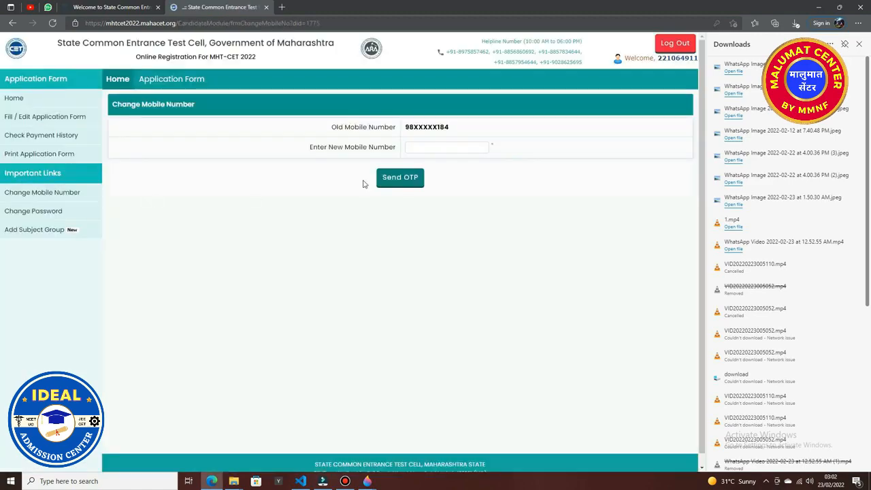
left_click(69, 210)
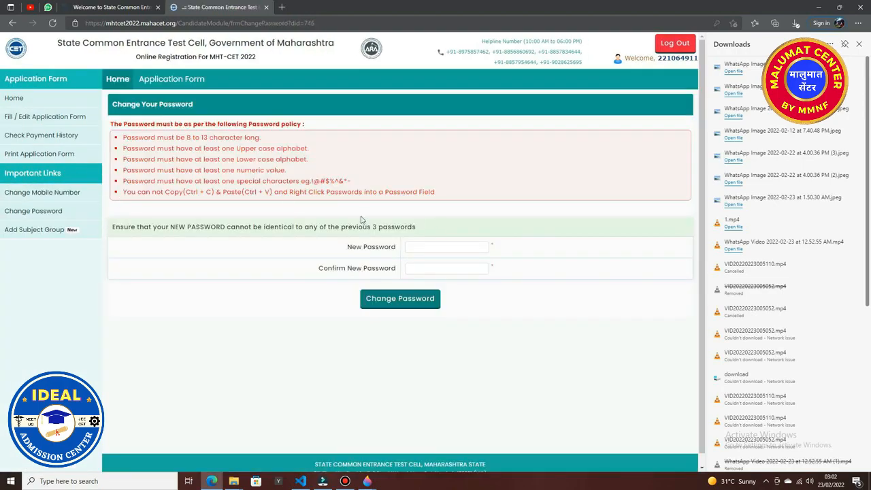
left_click(34, 229)
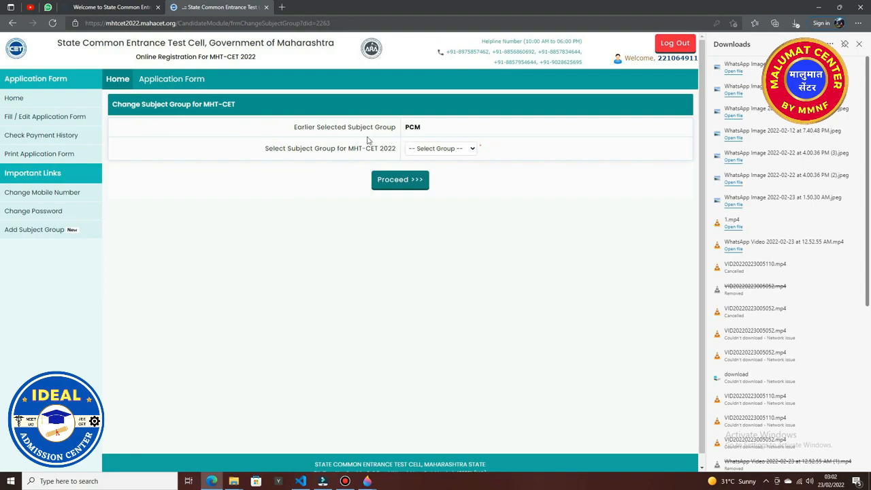
Choose Both(PCM and PCB) as the subject group, proceed, then log out.
left_click(466, 152)
left_click(451, 172)
left_click(409, 197)
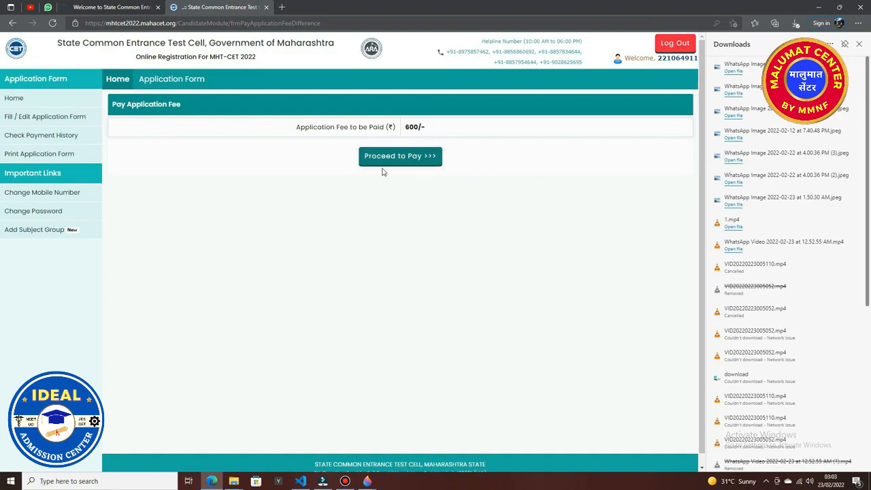
left_click(666, 49)
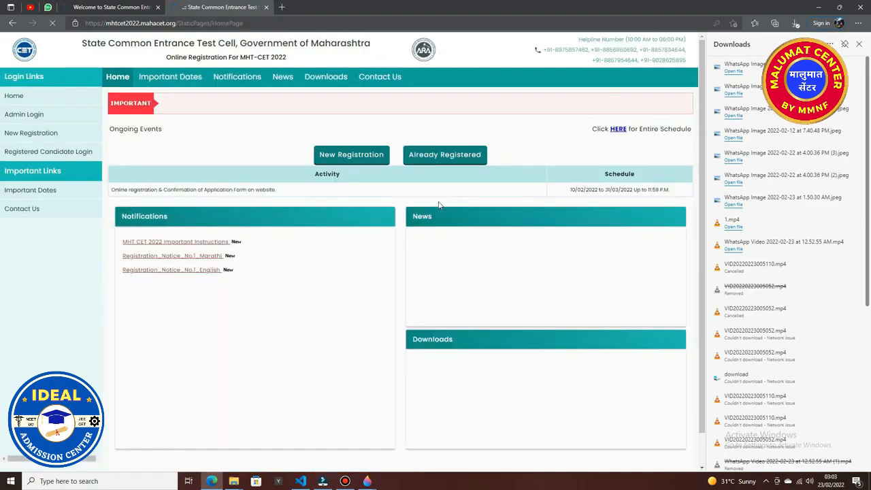